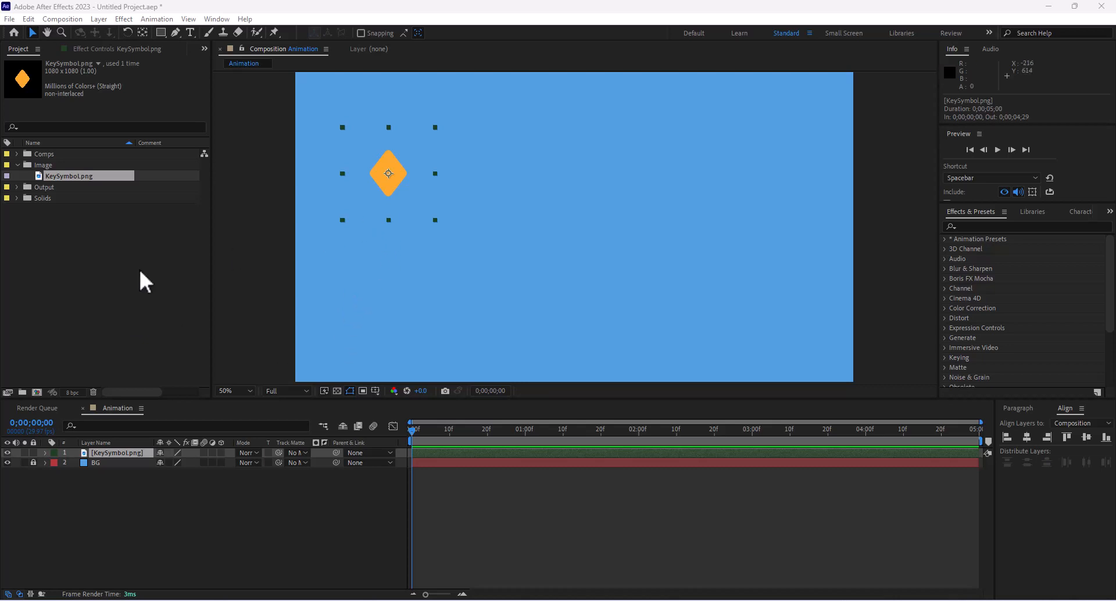
- Expand the KeySymbol.png layer's Transform group and select the Anchor Point property
left_click_drag(419, 433, 415, 454)
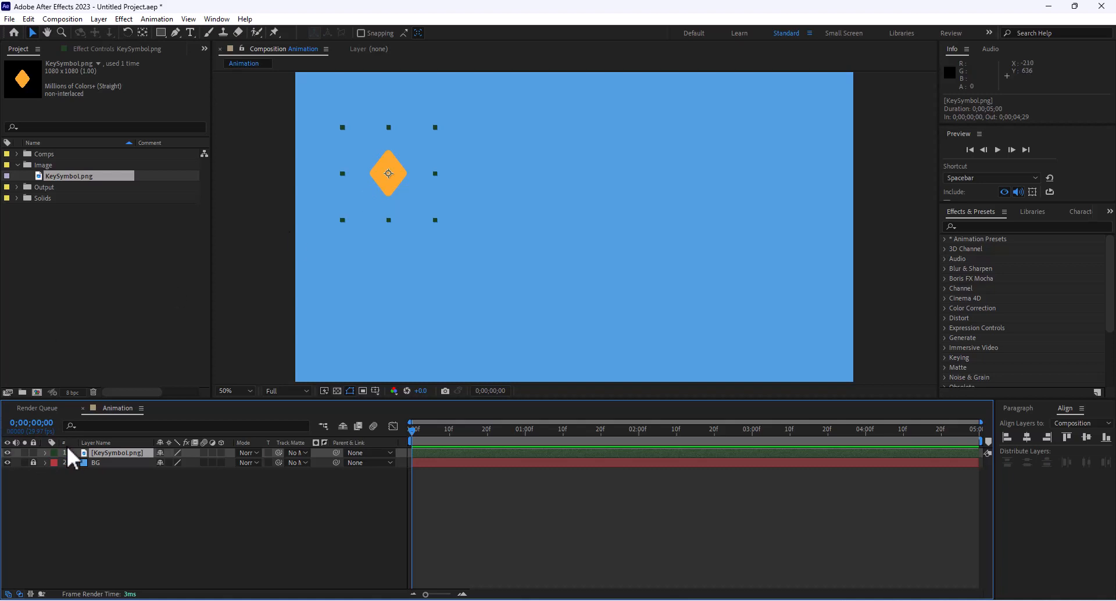
left_click(46, 452)
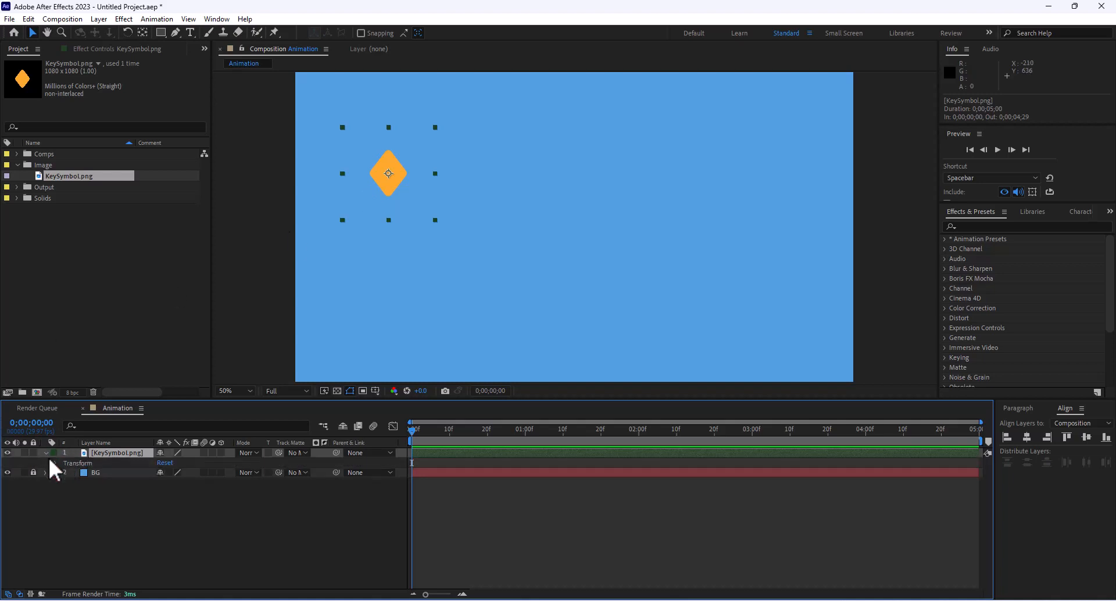
left_click(56, 463)
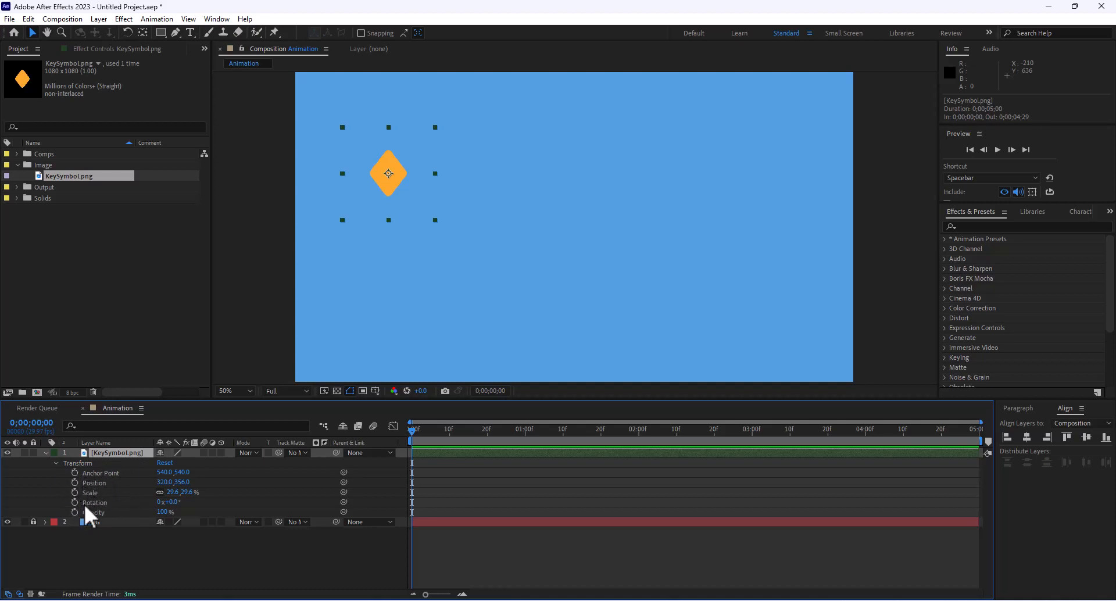
left_click(85, 473)
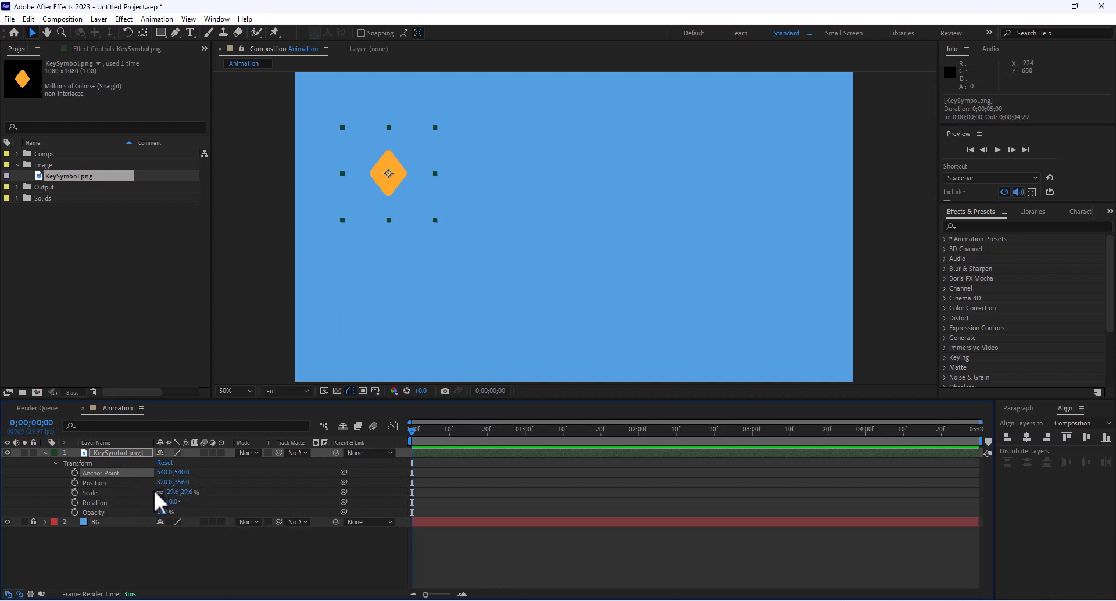
- Try scrubbing the diamond's Scale and Anchor Point values, undoing each change
mouse_move(172, 493)
left_mouse_down()
mouse_move(312, 498)
mouse_move(165, 482)
left_mouse_up()
key("ctrl+z")
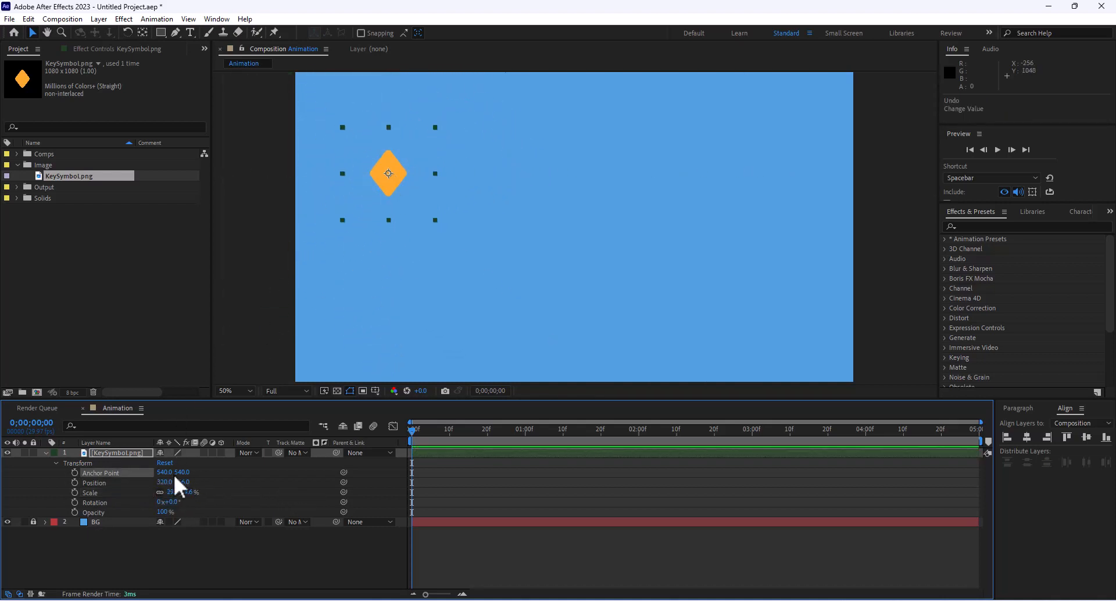
left_click_drag(184, 467, 215, 472)
key("ctrl+z")
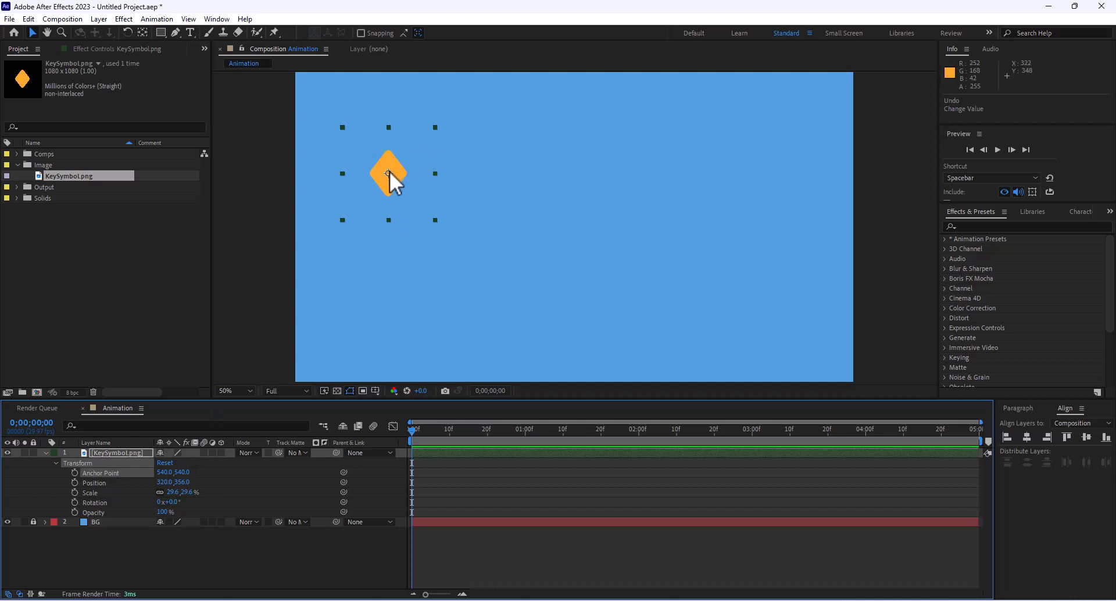
left_click(144, 34)
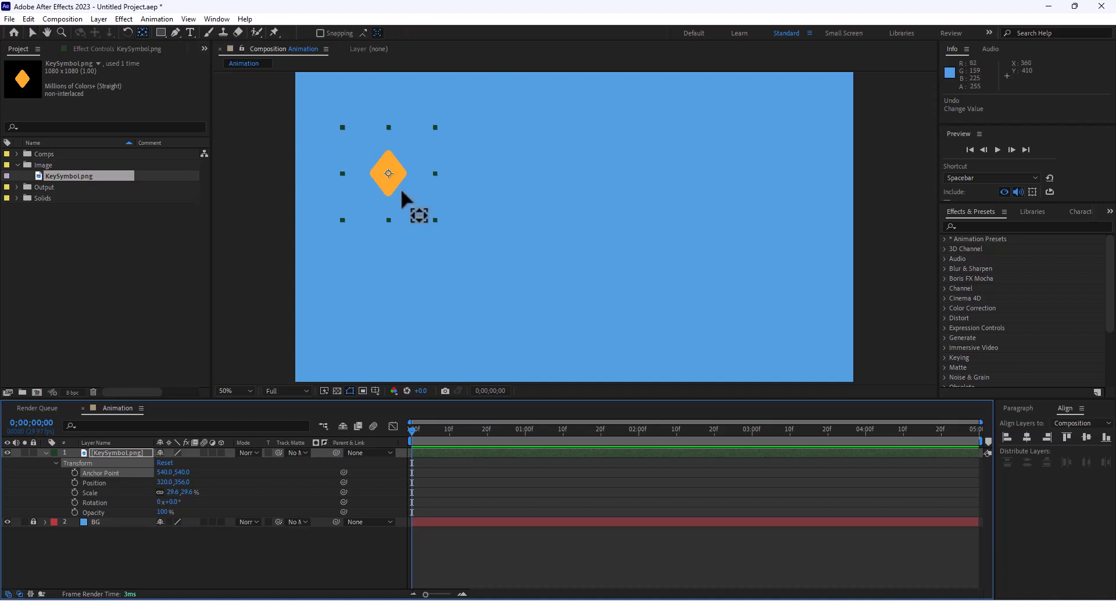
left_click_drag(389, 174, 389, 196)
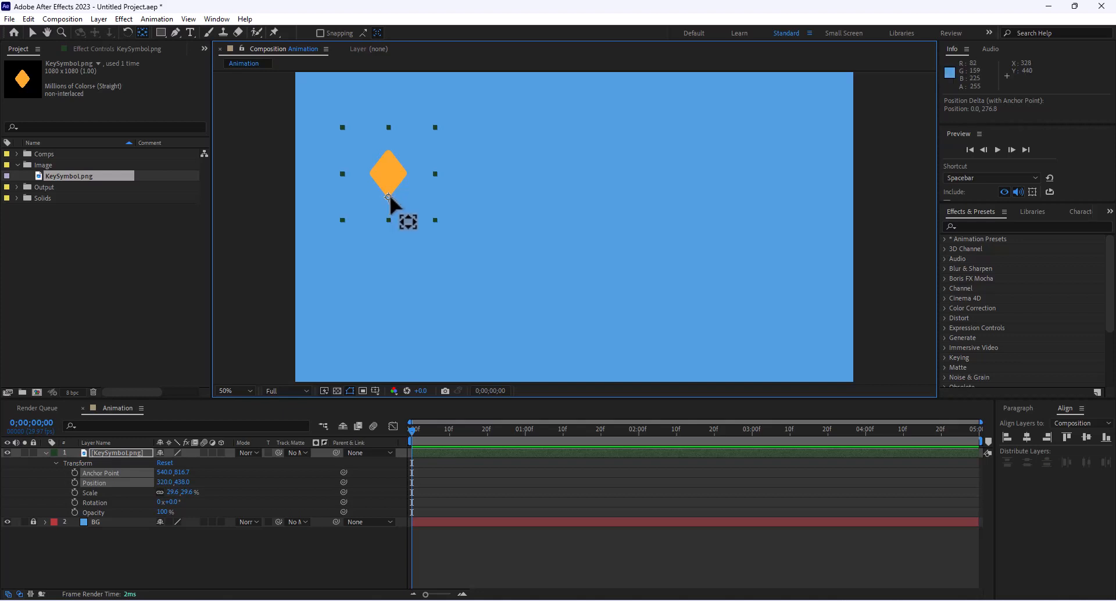
key("v")
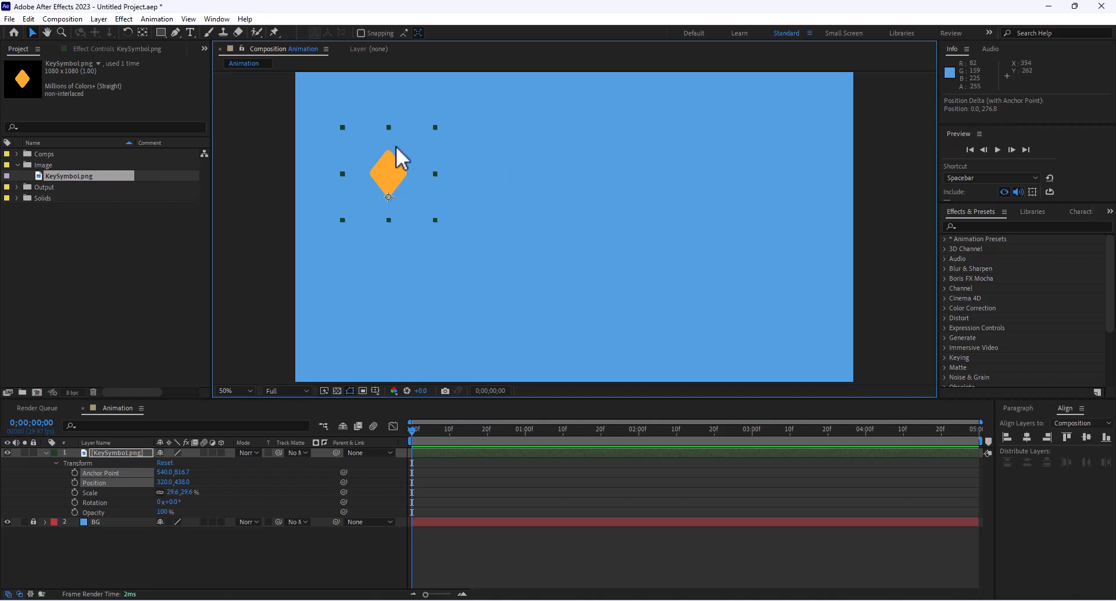
left_click_drag(173, 493, 206, 553)
key("ctrl+z")
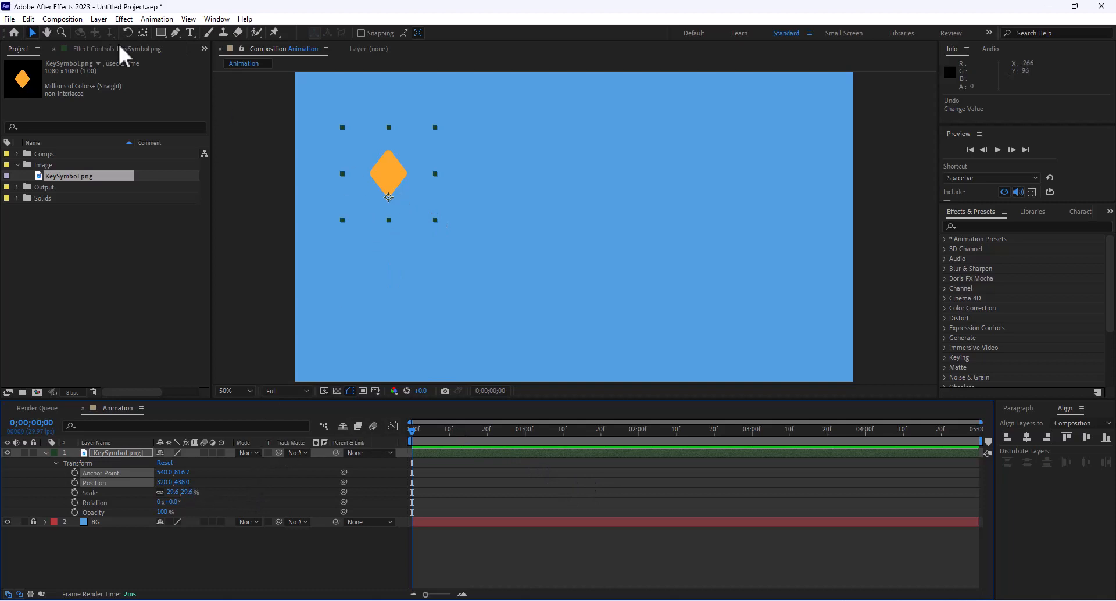
left_click(142, 33)
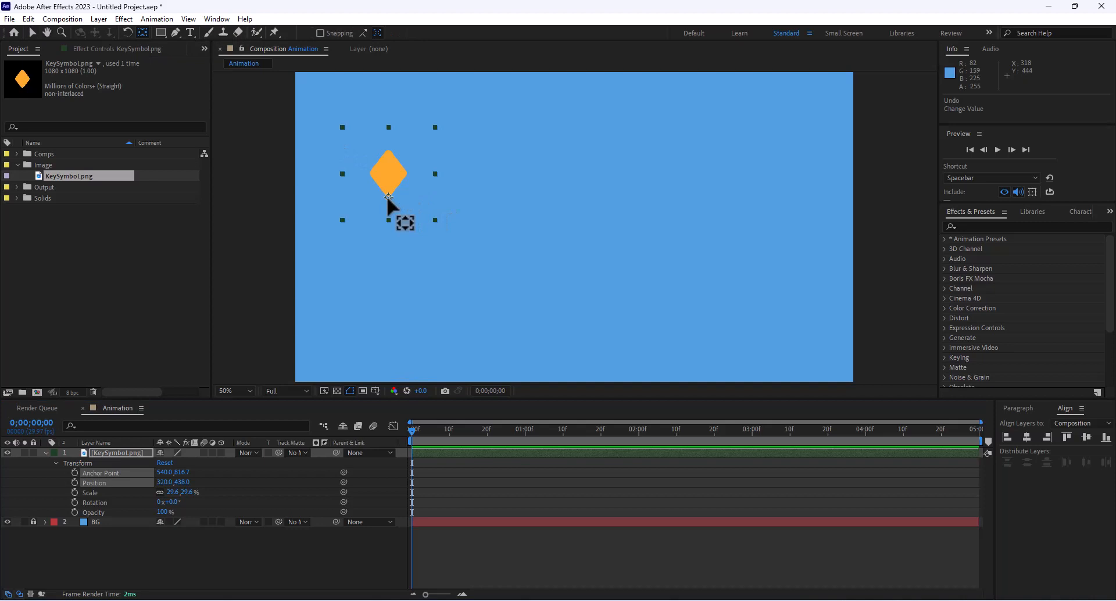
key("ctrl+alt+Home")
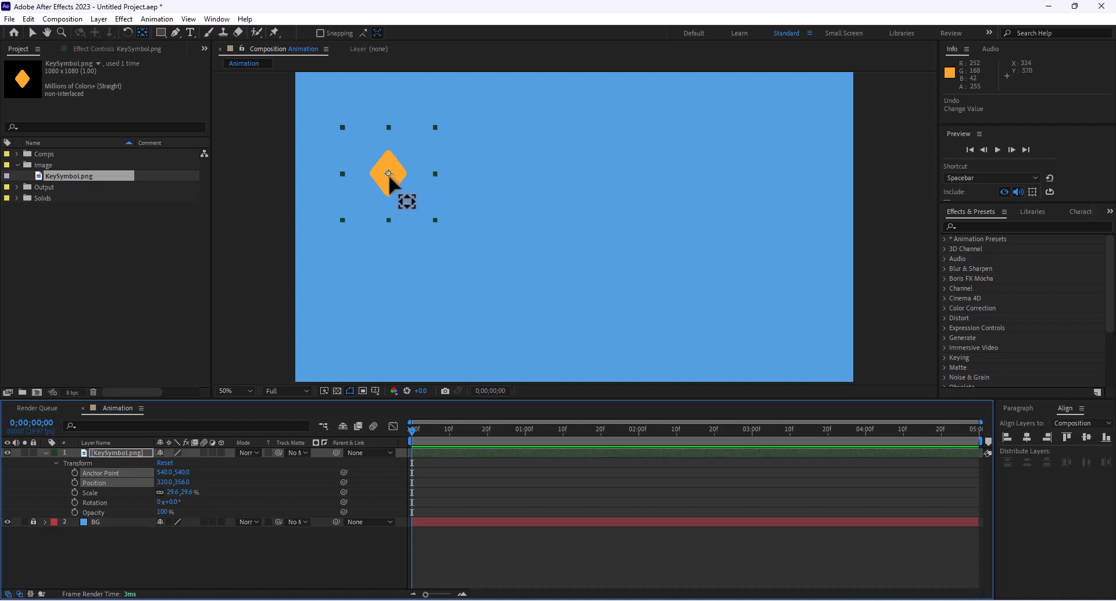
key("v")
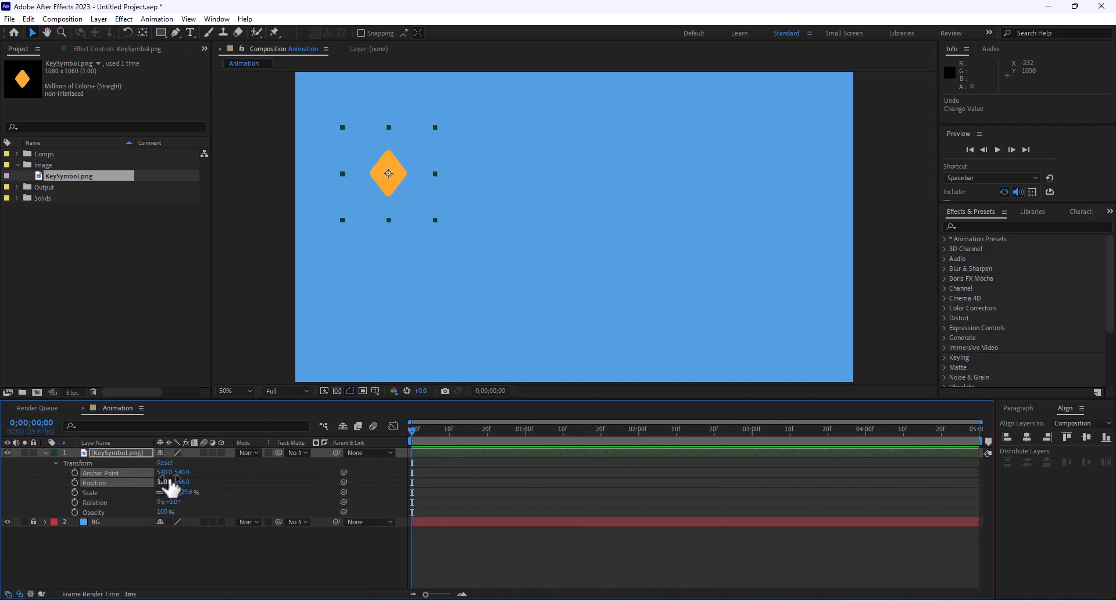
- Show only the diamond layer's Position (320,356) and overlay a grid on the composition
left_click(124, 543)
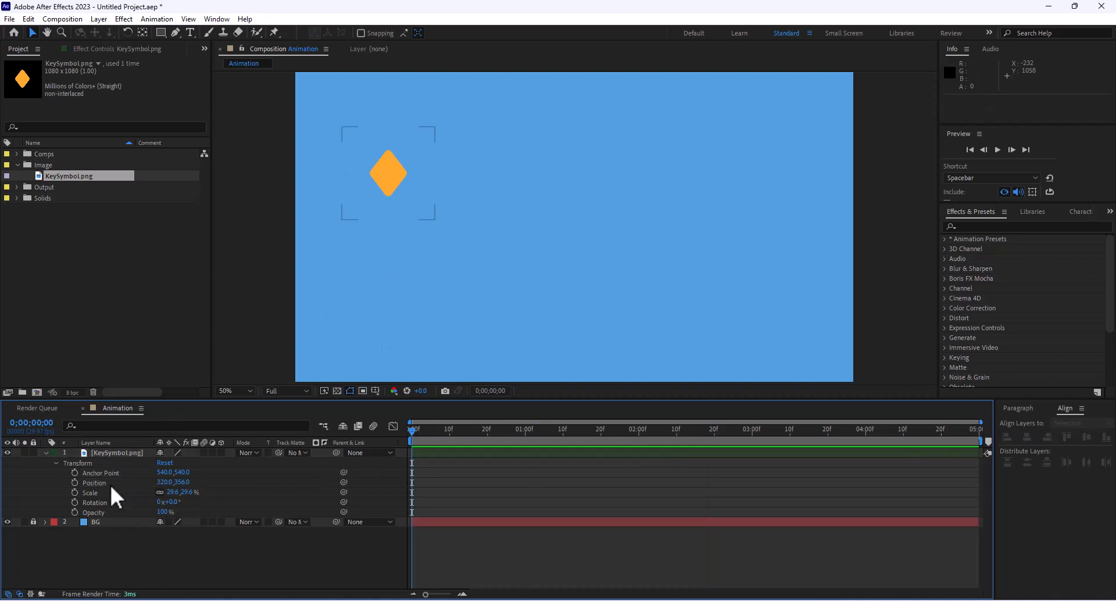
left_click(88, 482)
key("p")
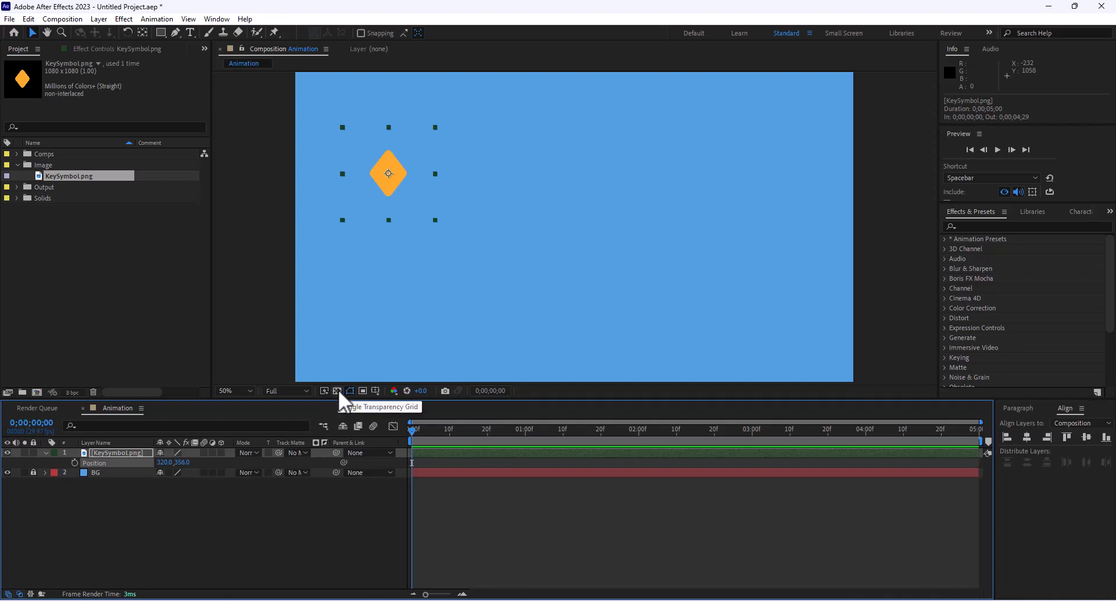
left_click(375, 391)
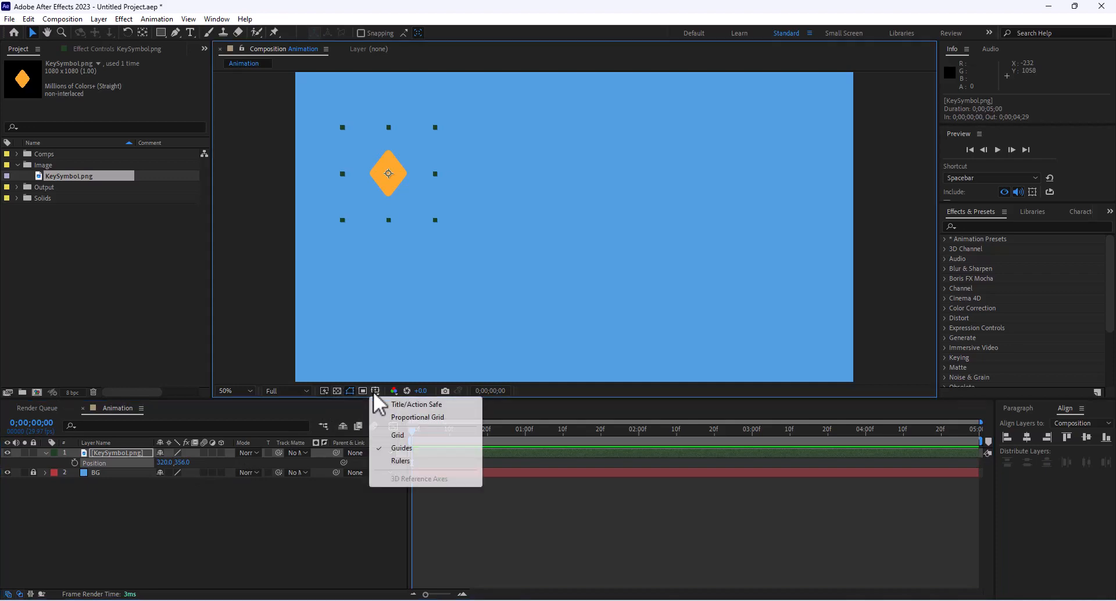
left_click(398, 437)
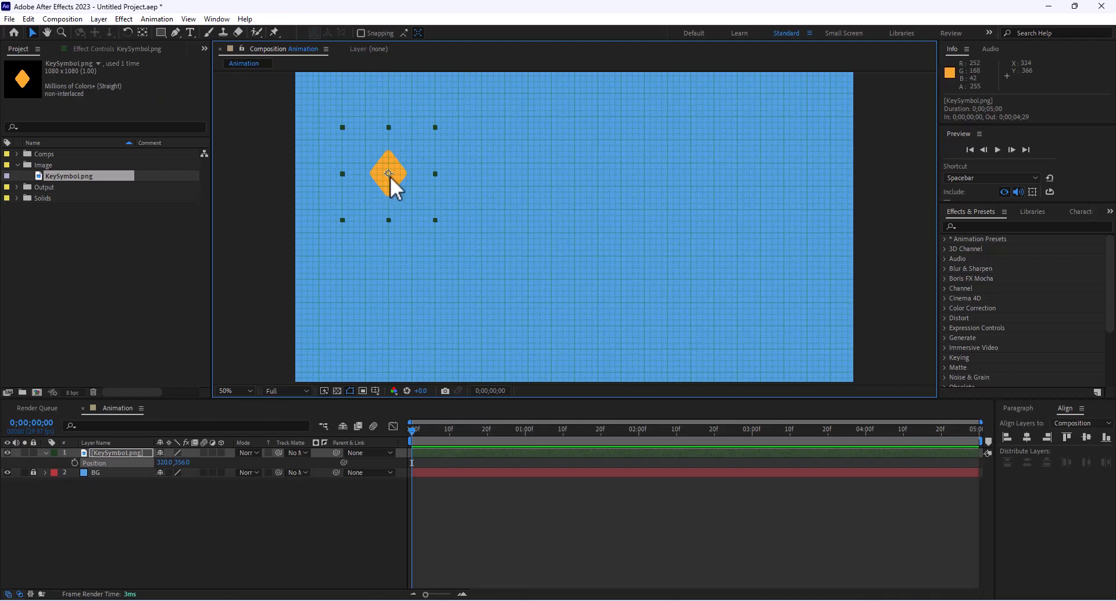
- Move the diamond onto the composition's top-left corner, setting its Position to 0,0
left_click_drag(388, 173, 311, 102)
scroll(336, 128, "up", 1)
scroll(336, 131, "down", 2)
scroll(336, 135, "up", 1)
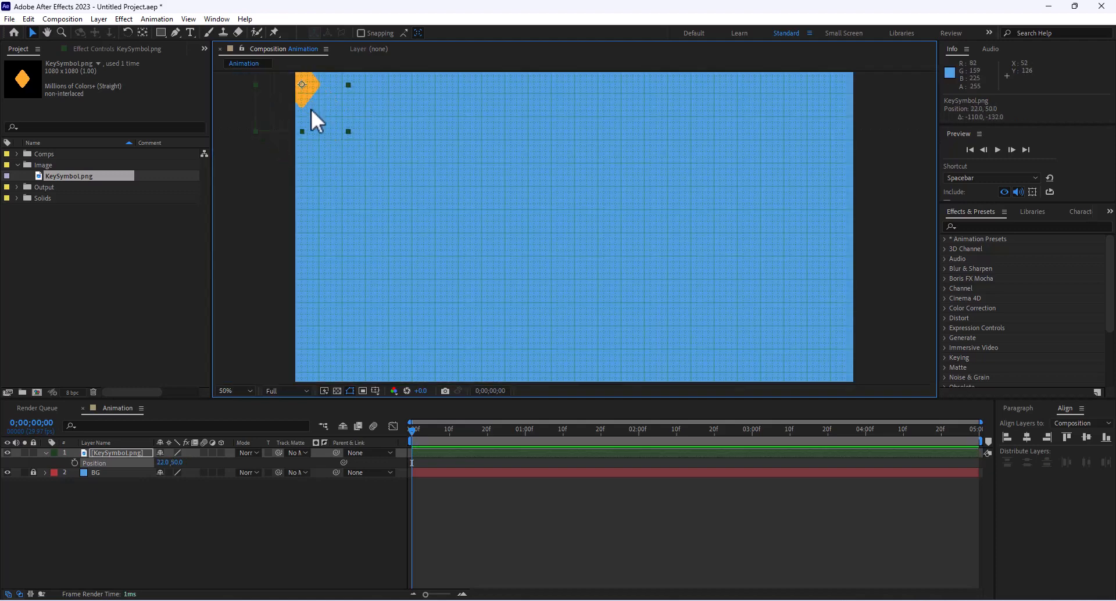
scroll(311, 109, "down", 1)
left_click_drag(444, 163, 440, 156)
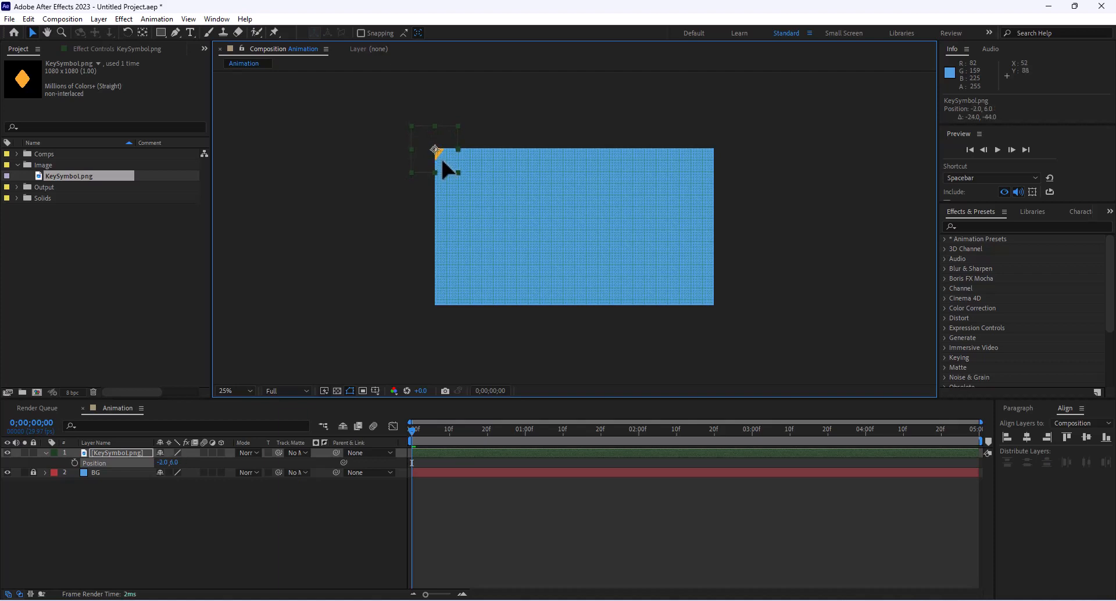
left_click(164, 462)
type("0")
key("Return")
left_click(174, 462)
type("0,")
key("Return")
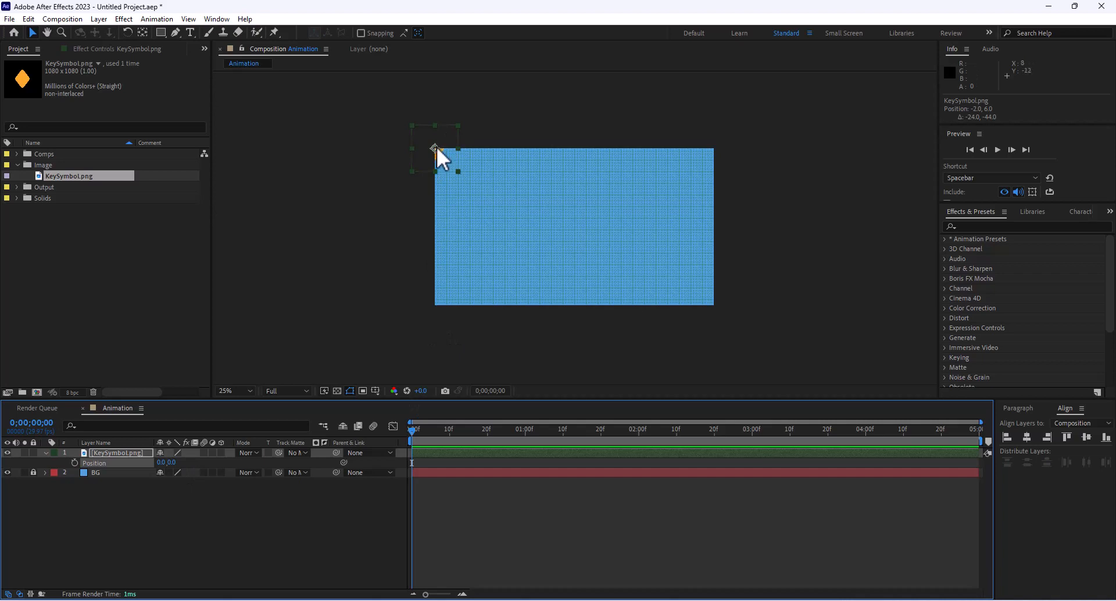
- Drag the diamond to the bottom-right and set Position Y to 1080; undo a trial centre move
left_click_drag(438, 146, 720, 308)
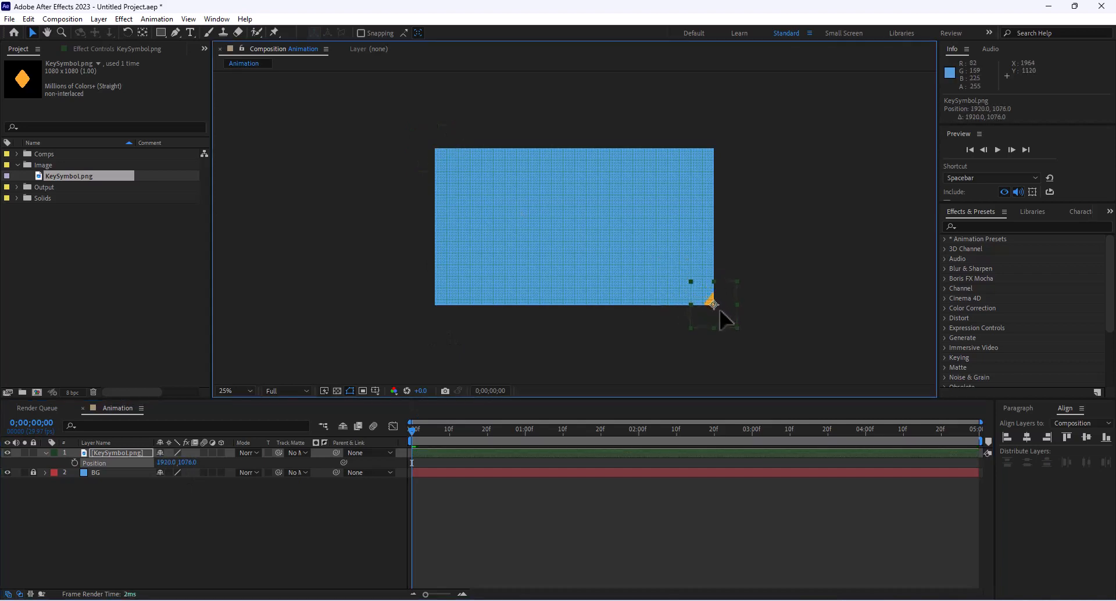
left_click(189, 462)
type("1")
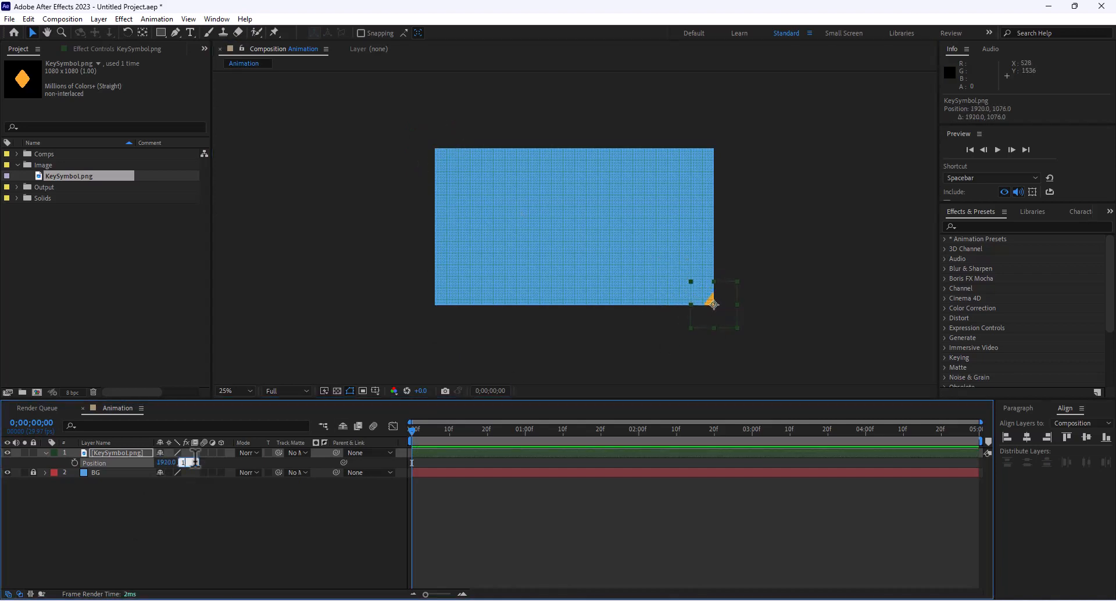
type("080")
key("Return")
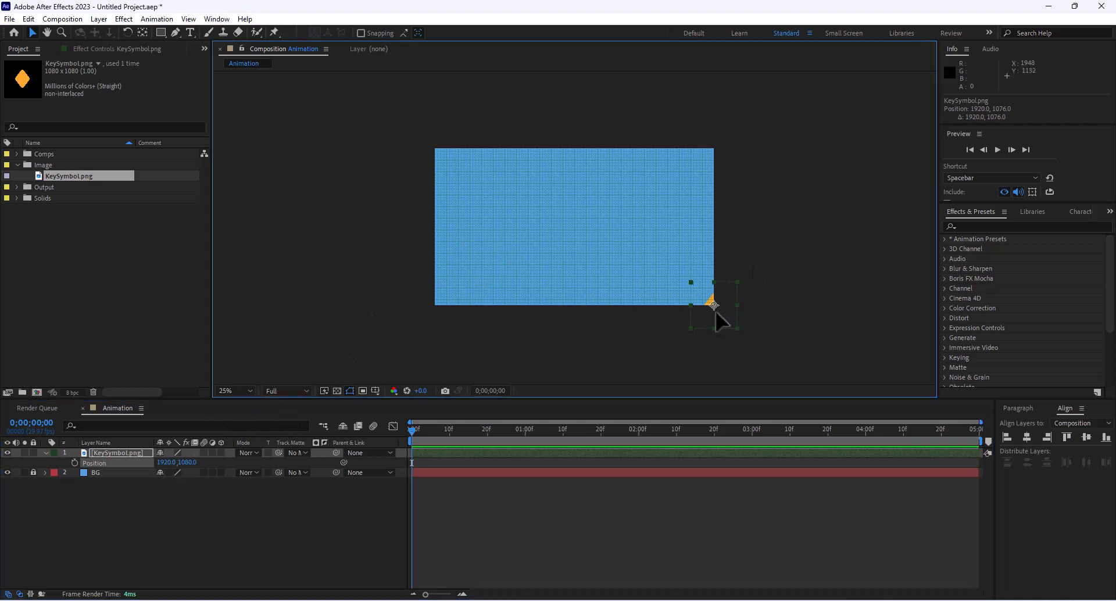
left_click_drag(715, 312, 570, 230)
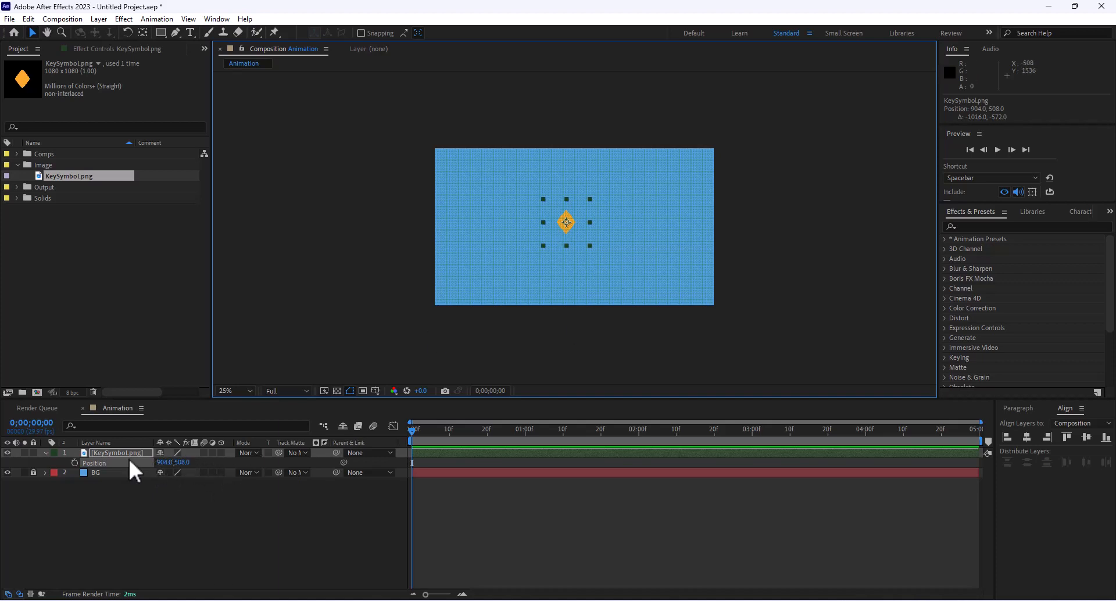
key("ctrl+z")
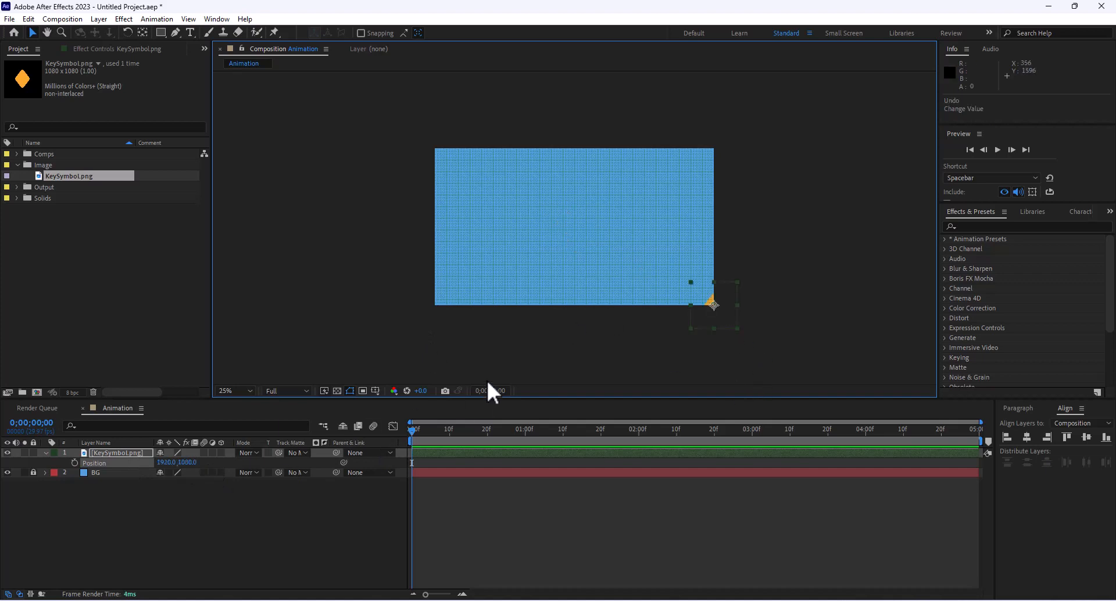
- Turn off the grid, move the diamond upper-left to 252,296, and set a Position keyframe at 0:00
left_click(375, 391)
left_click(406, 437)
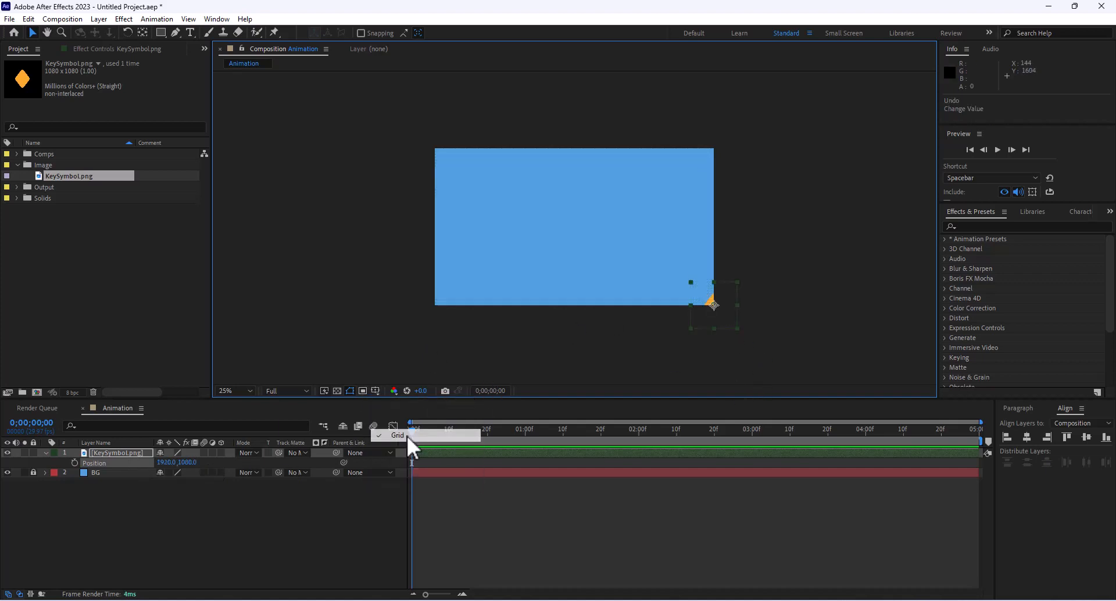
left_click_drag(715, 313, 476, 204)
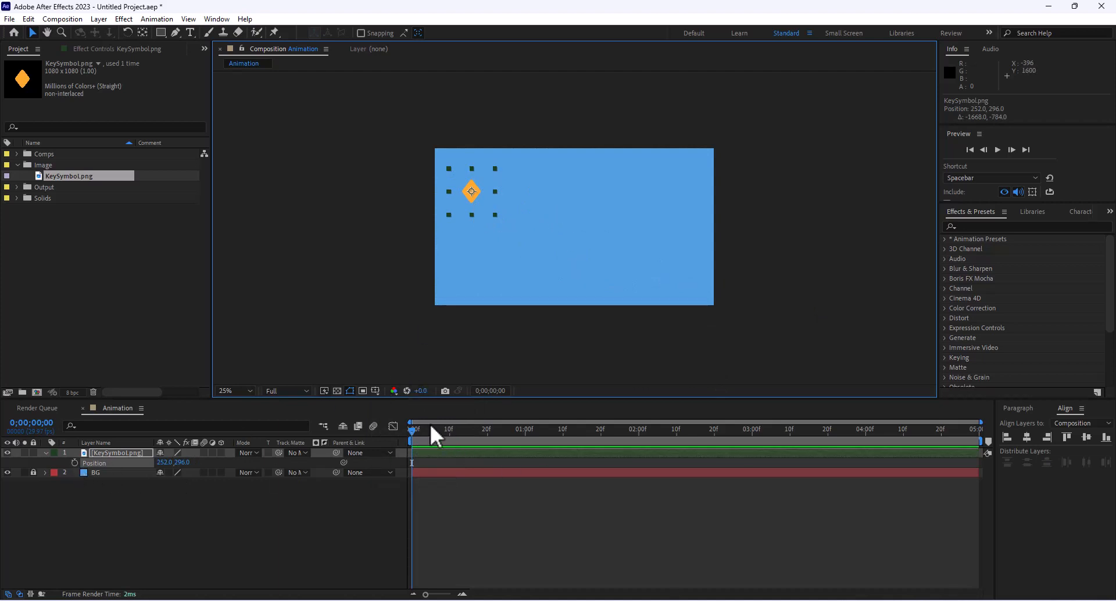
left_click_drag(417, 430, 398, 444)
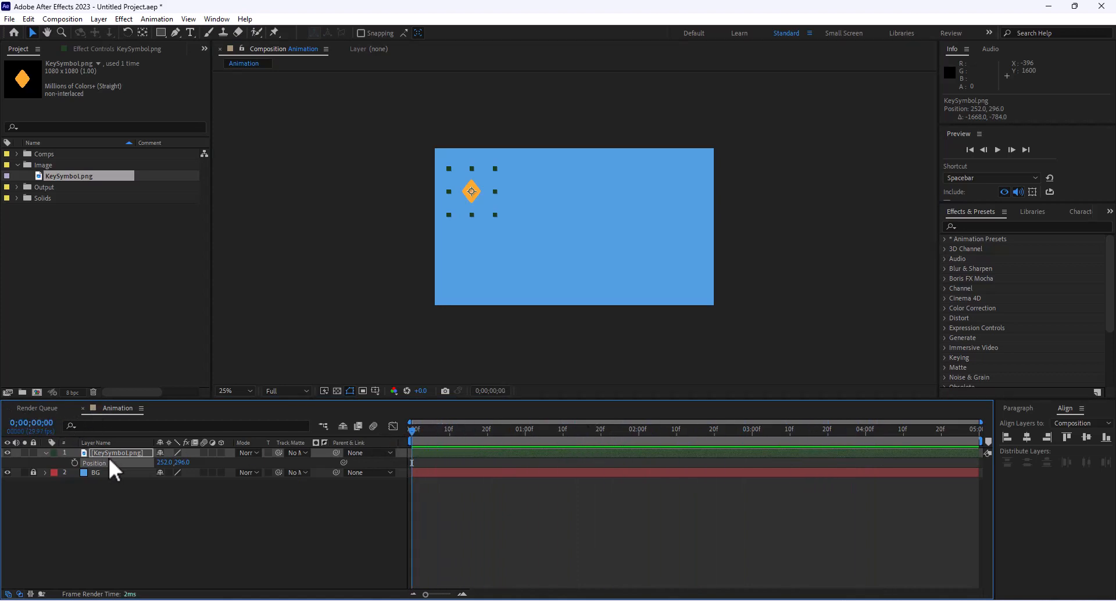
left_click(75, 462)
- At 0;00;02;03, drag the diamond right to 1656,296 to add a Position keyframe, then return to 0
left_click_drag(428, 430, 650, 431)
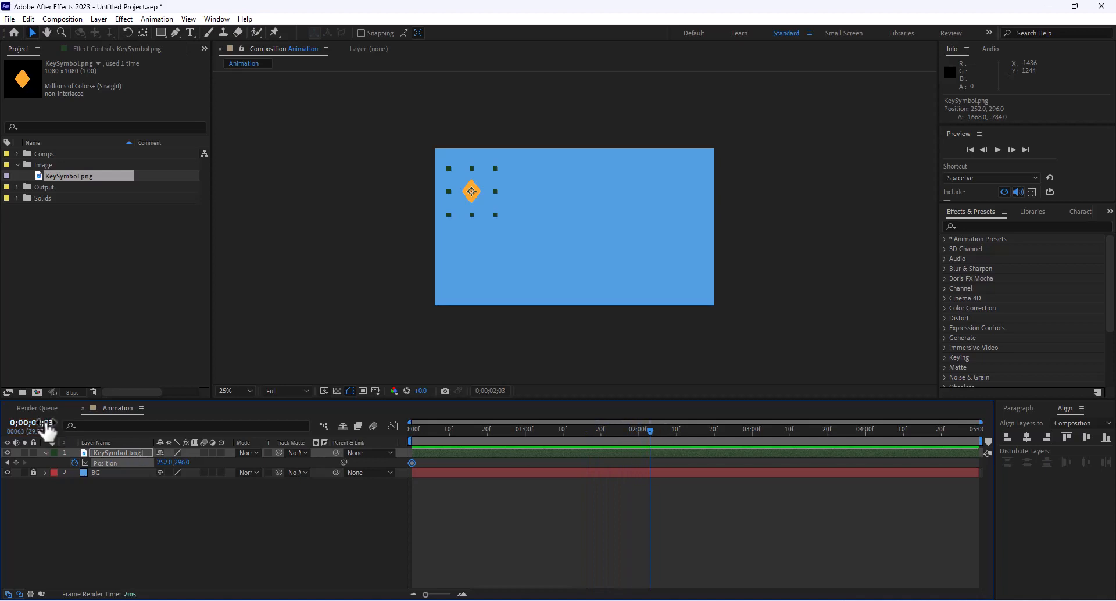
left_click(73, 462)
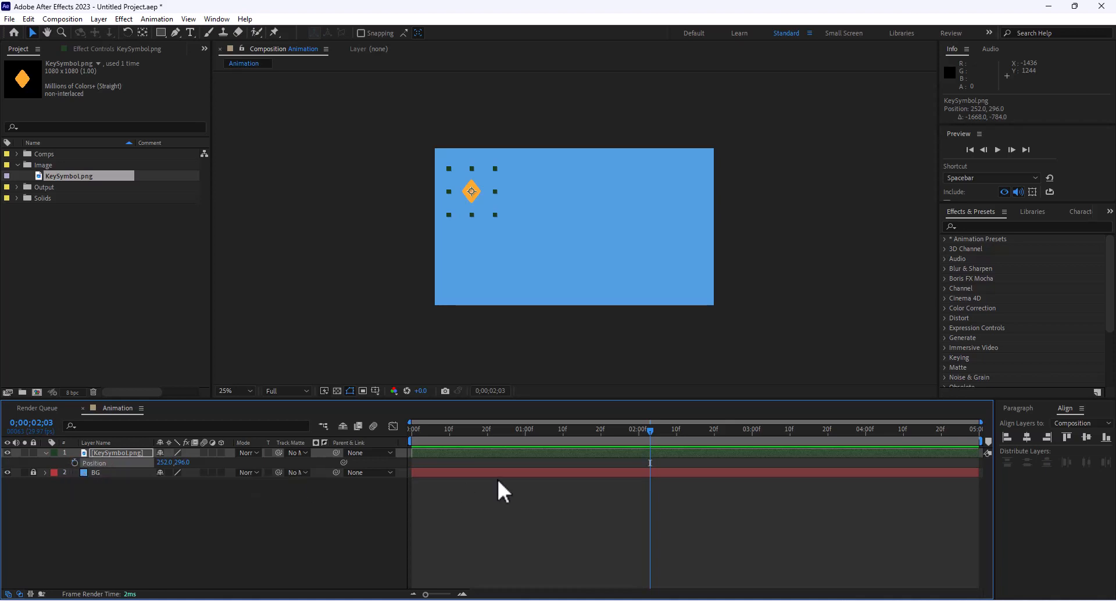
key("ctrl+z")
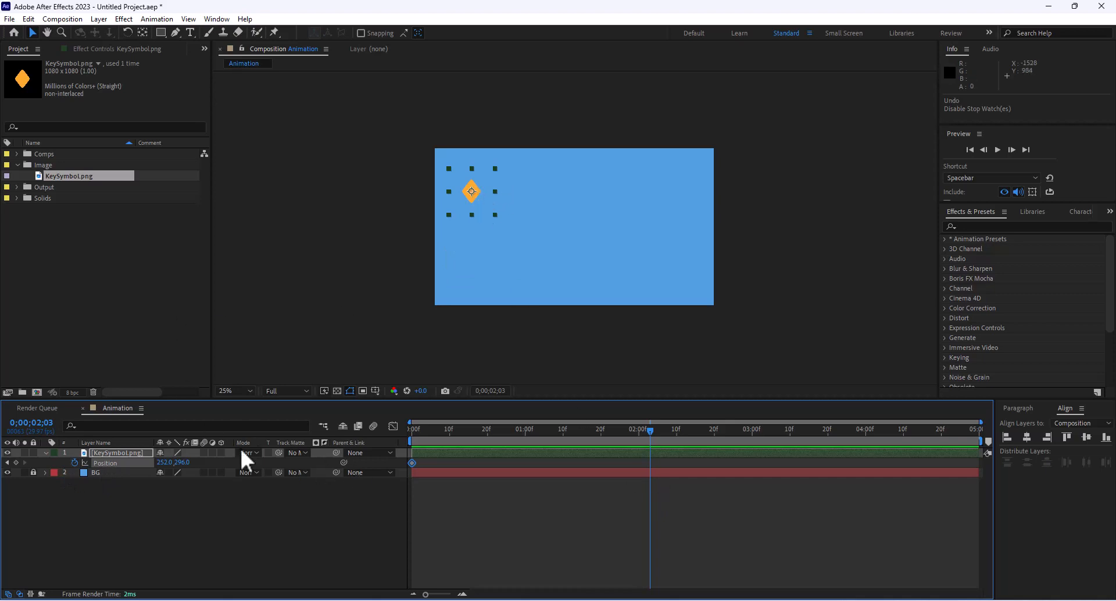
left_click_drag(182, 462, 144, 427)
key("ctrl+z")
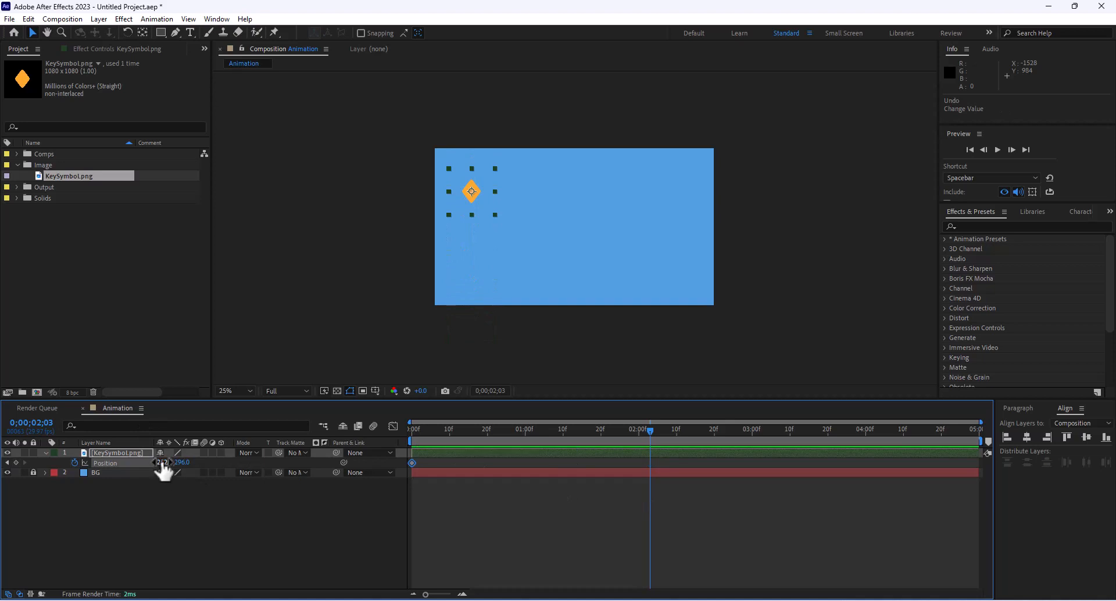
left_click_drag(163, 462, 439, 490)
key("ctrl+z")
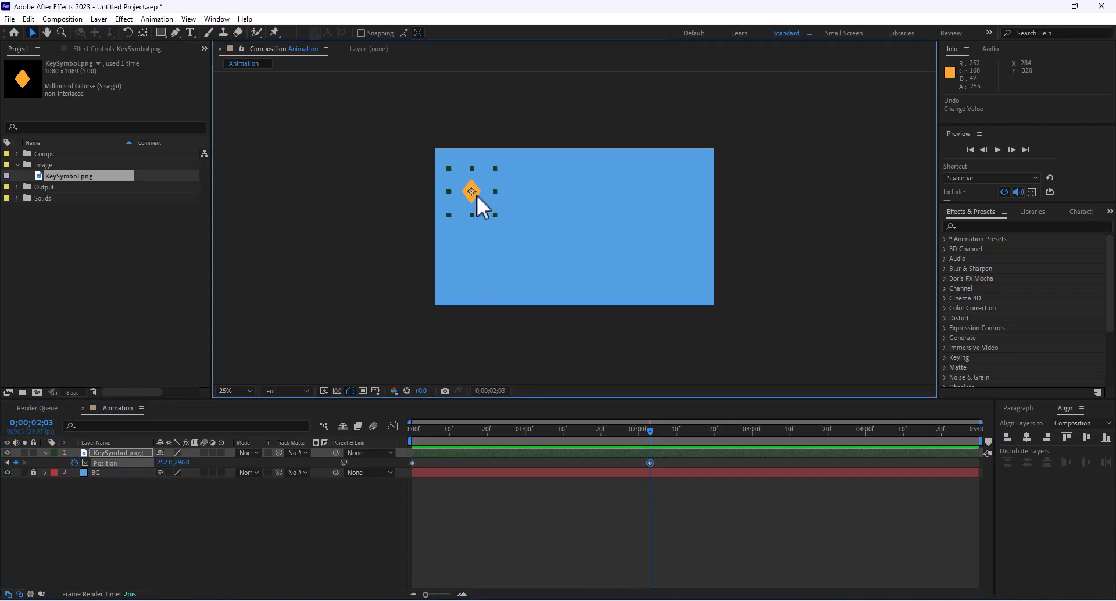
left_click_drag(476, 194, 681, 200)
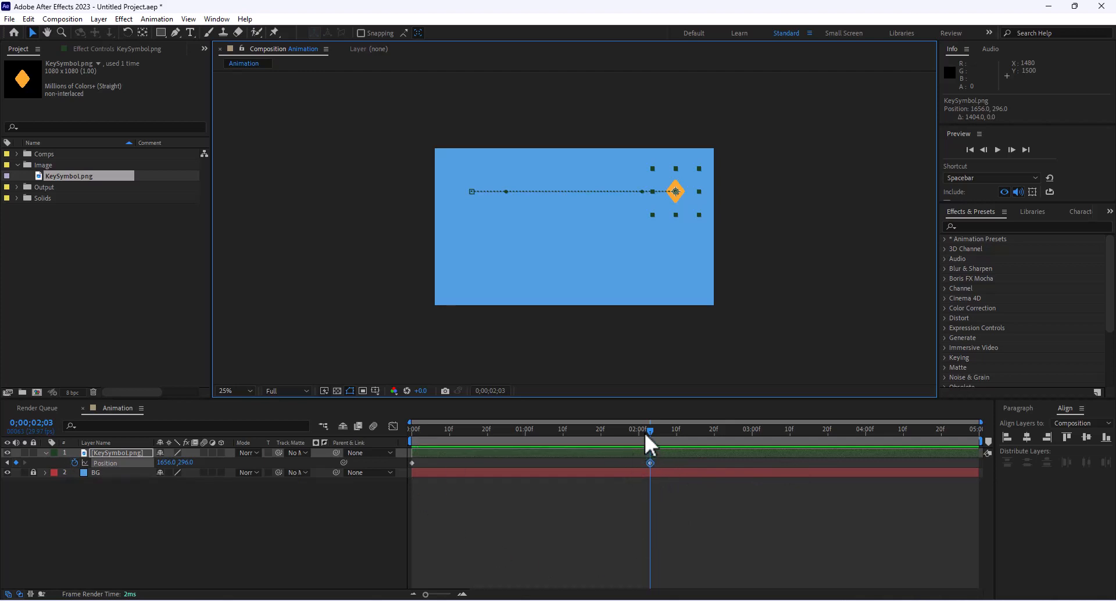
left_click_drag(651, 429, 374, 456)
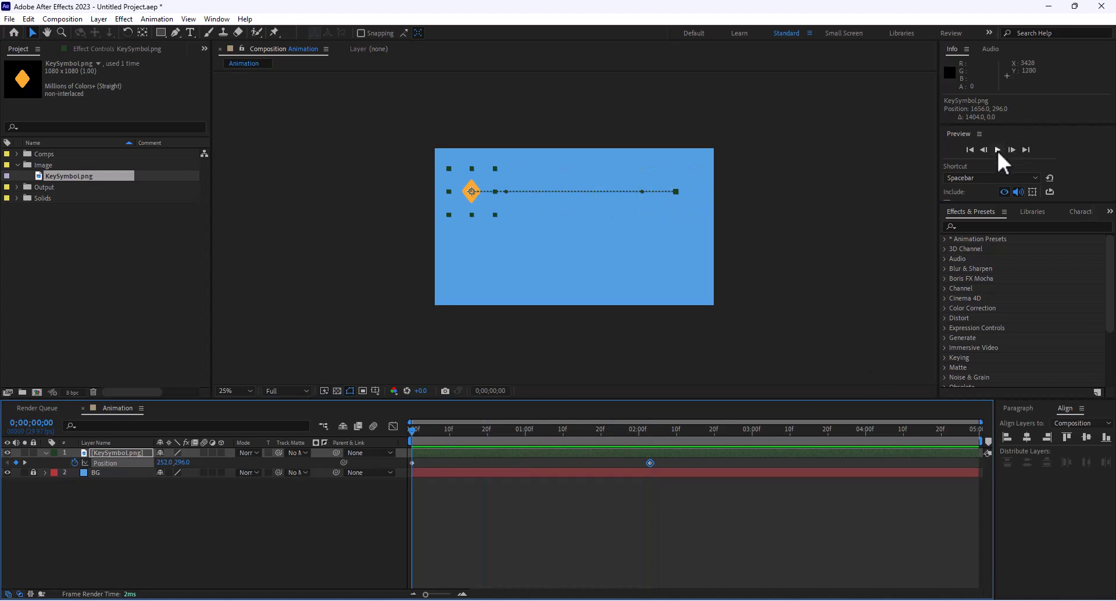
left_click(976, 178)
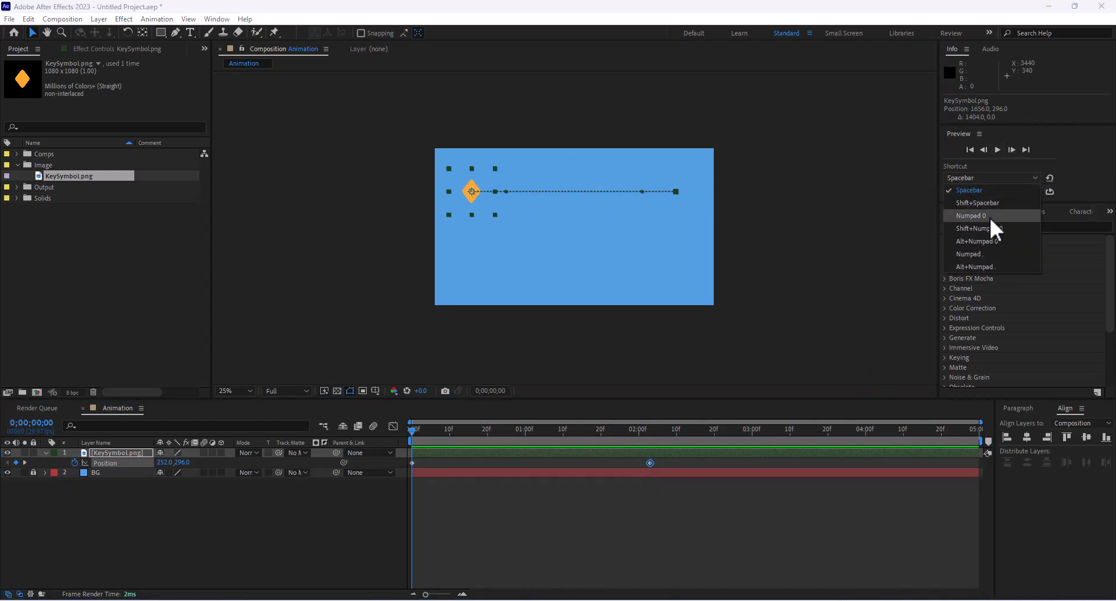
left_click(971, 177)
left_click(997, 150)
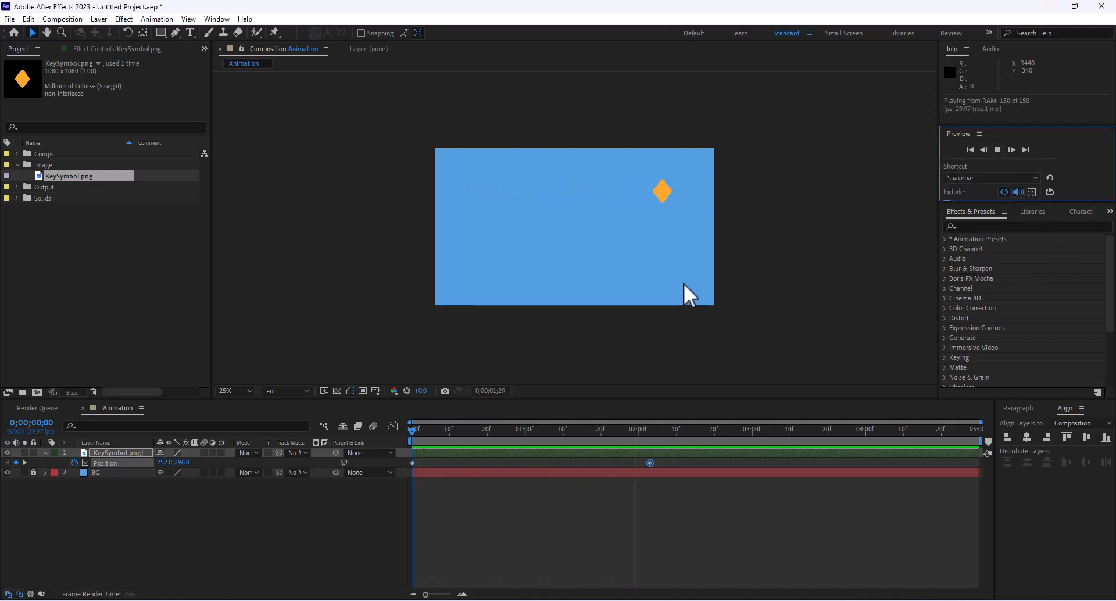
key("space")
left_click_drag(657, 430, 372, 426)
key("space")
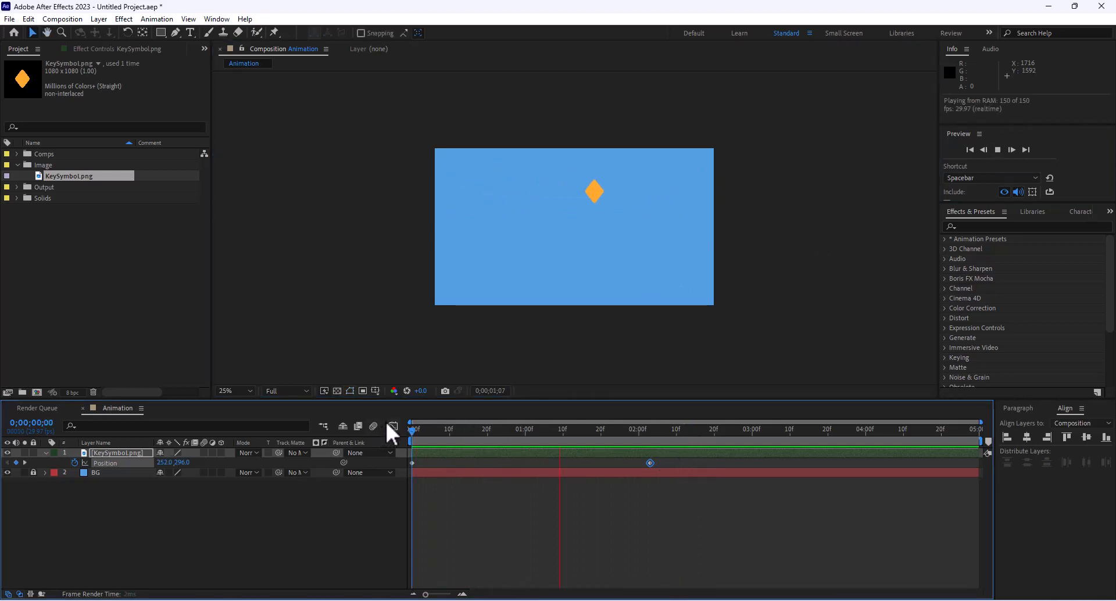
- Stop the preview, collapse the layer, and solo Scale, Rotation, Position and Opacity in turn
key("space")
left_click_drag(451, 432, 347, 431)
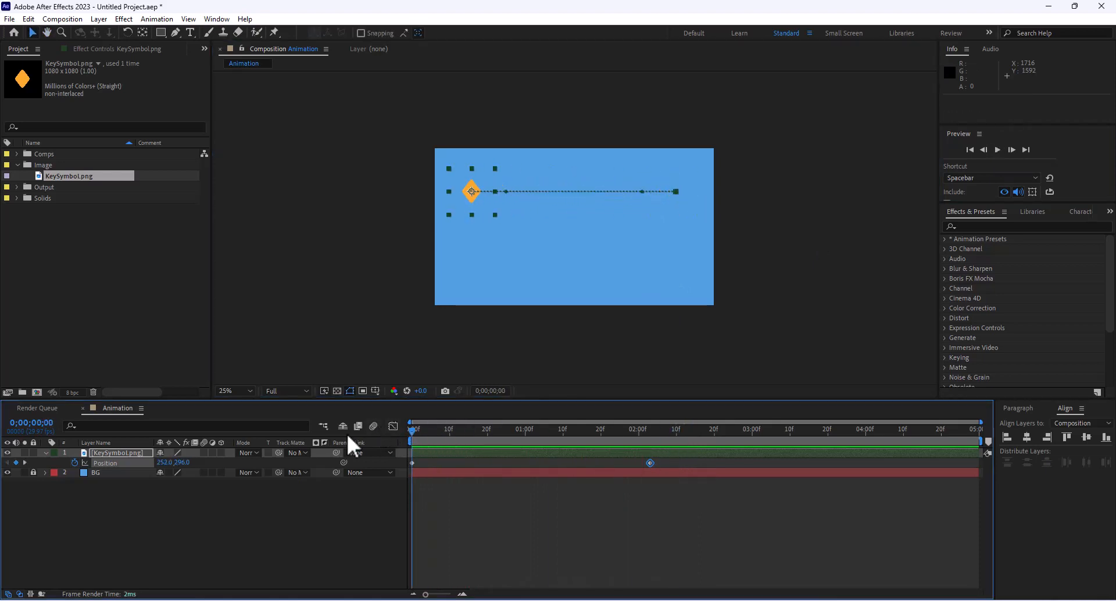
left_click(45, 453)
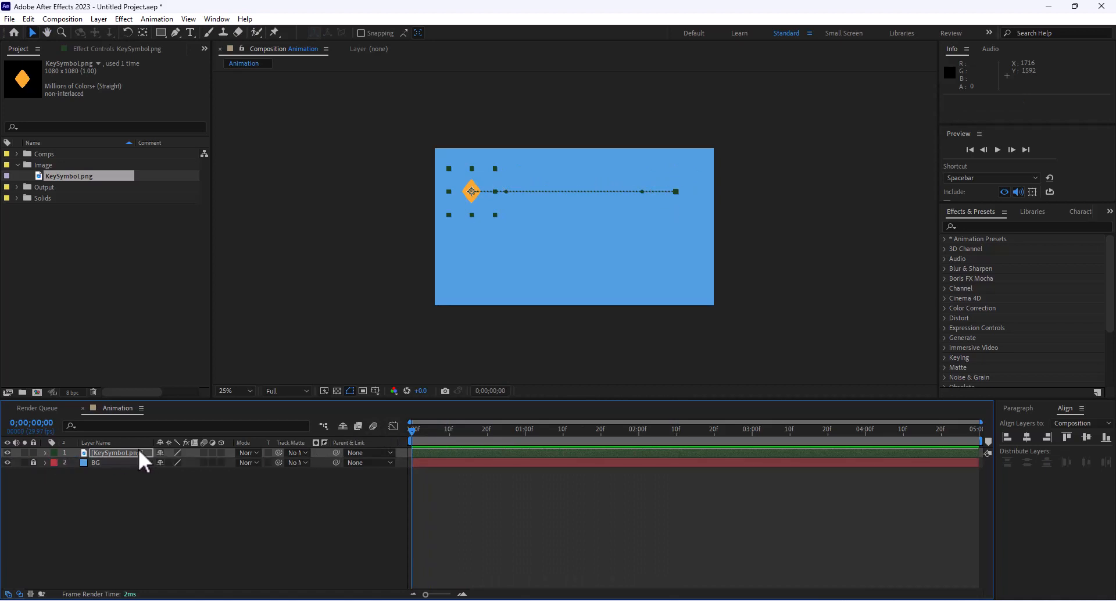
key("s")
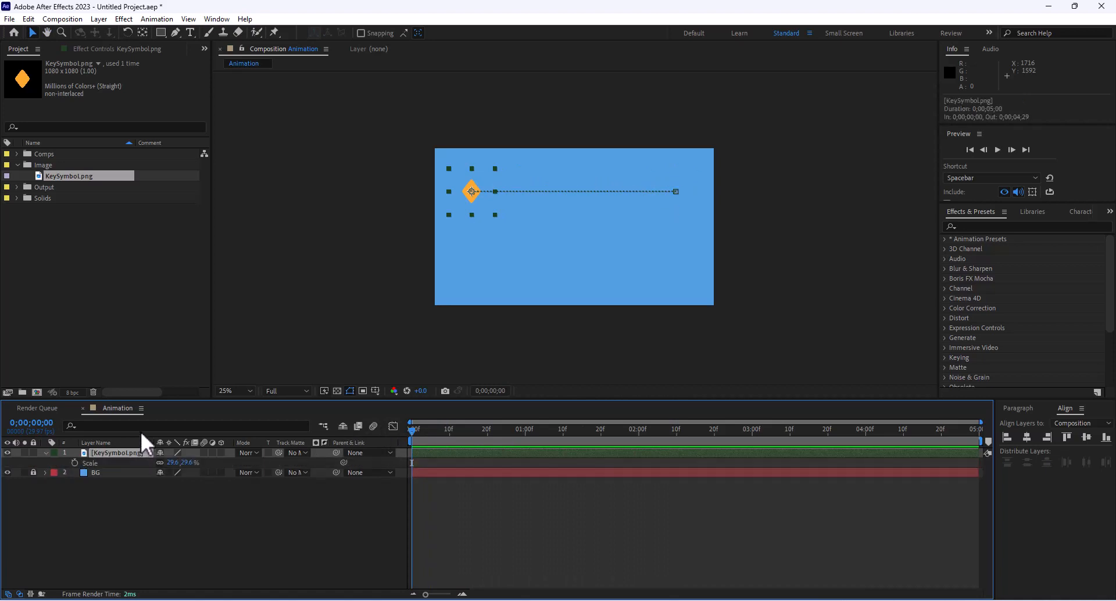
key("r")
key("p")
key("t")
- Show Position, Scale and Rotation together using Shift+P, Shift+S and Shift+R
key("shift+p")
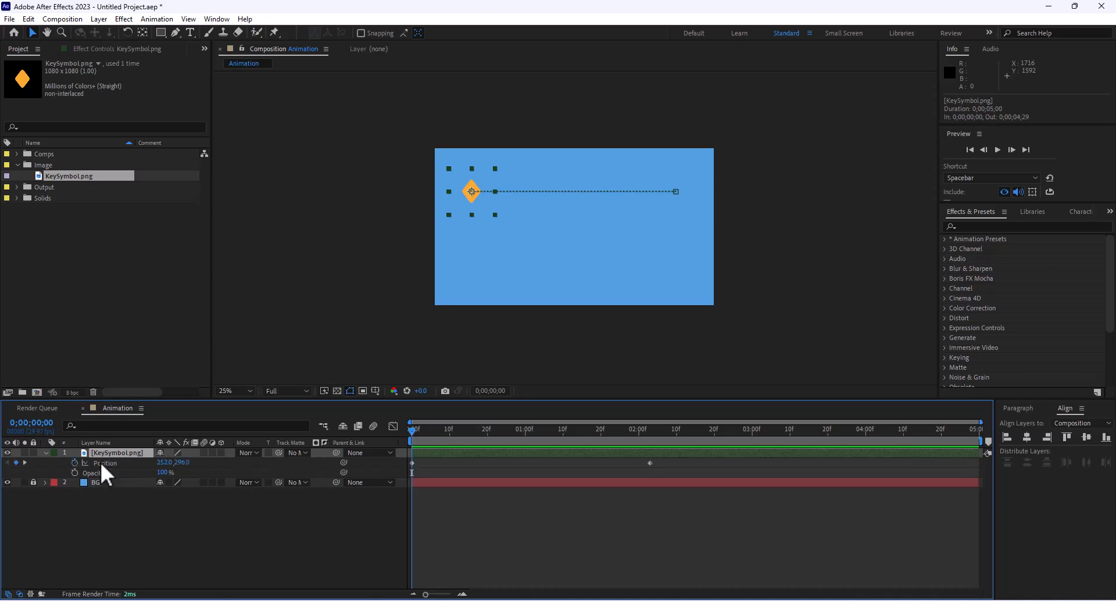
key("shift+s")
key("shift+r")
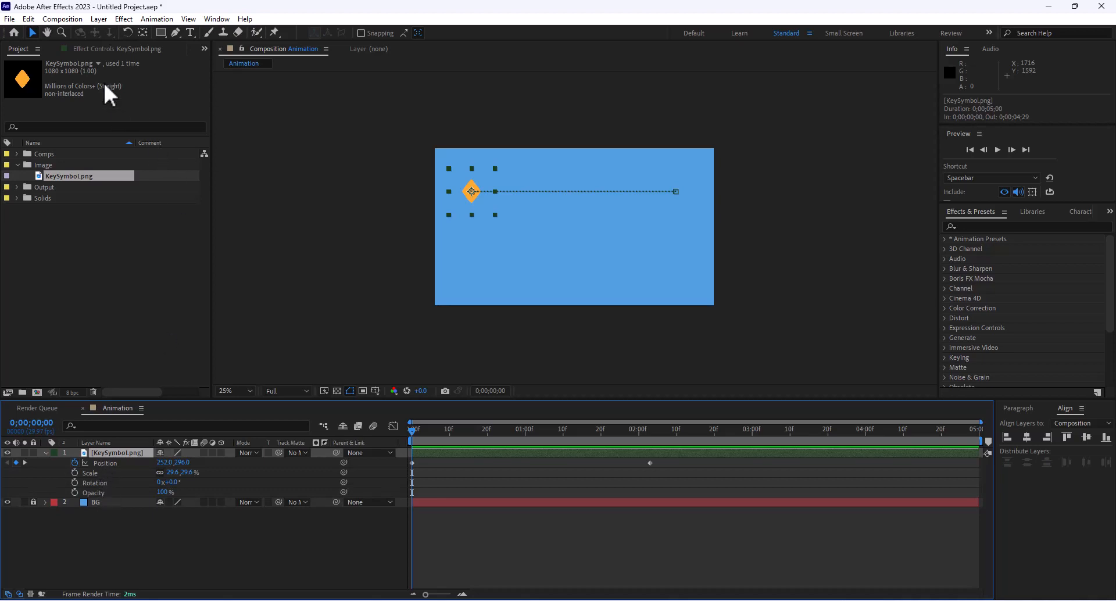
left_click(217, 19)
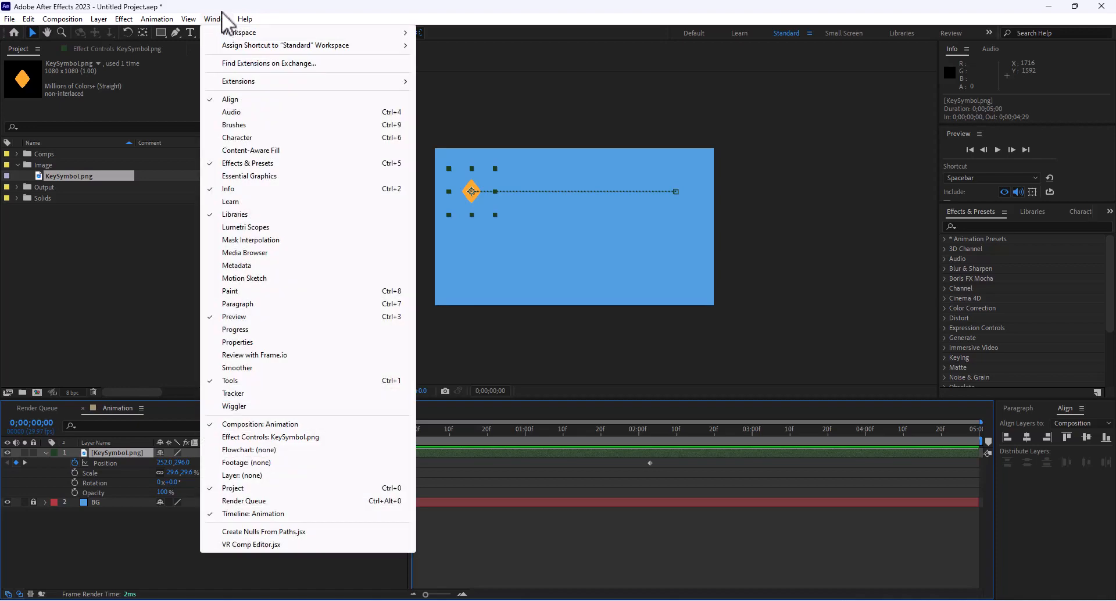
- Open the Properties panel and enlarge it to show every transform row
left_click(274, 342)
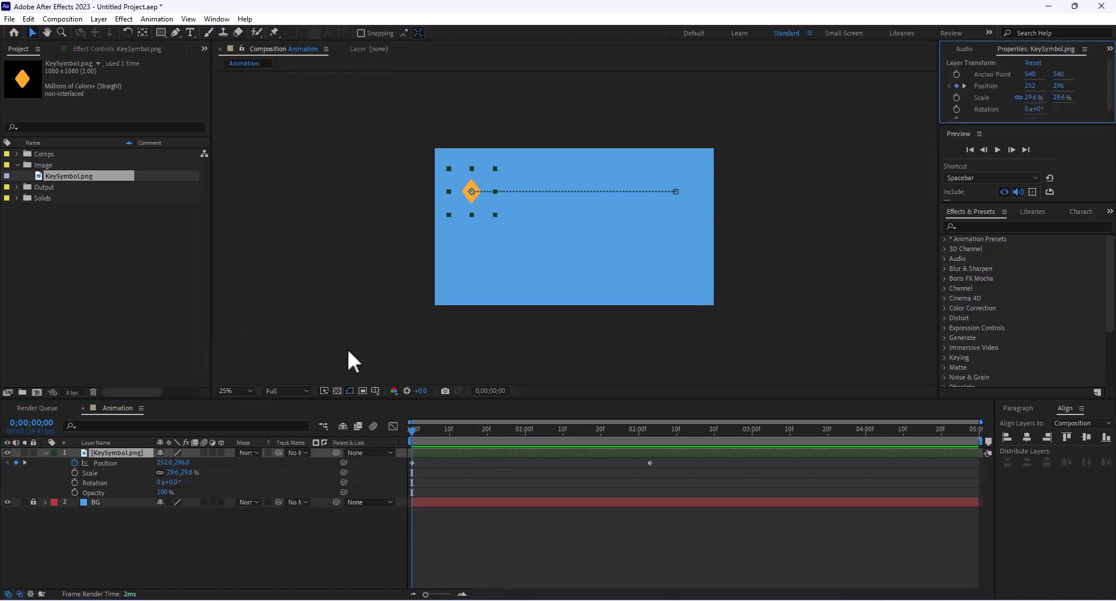
left_click_drag(987, 125, 999, 285)
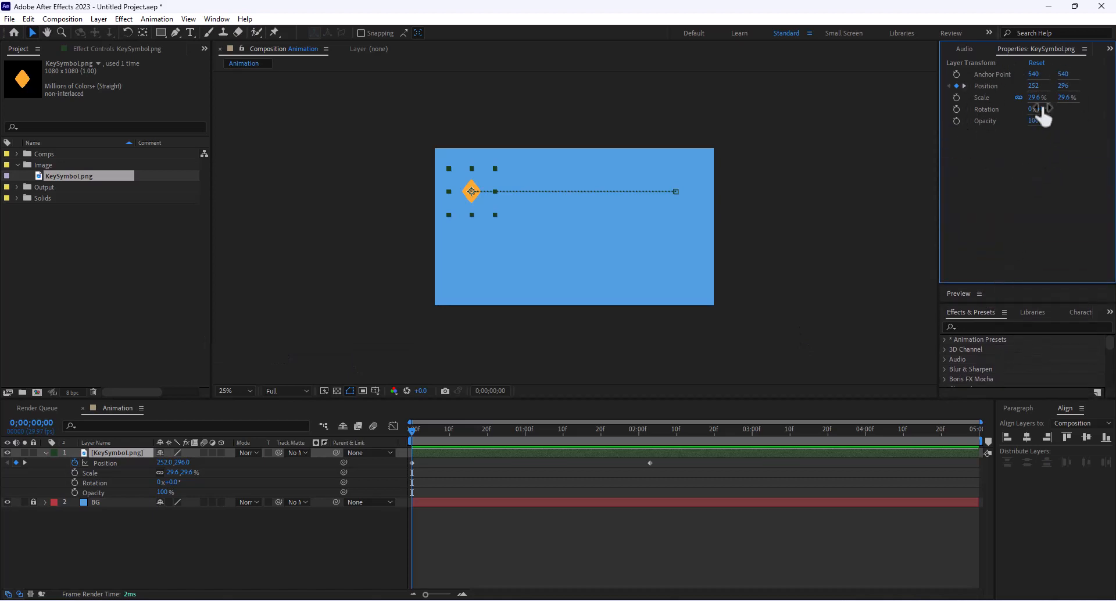
left_click(45, 452)
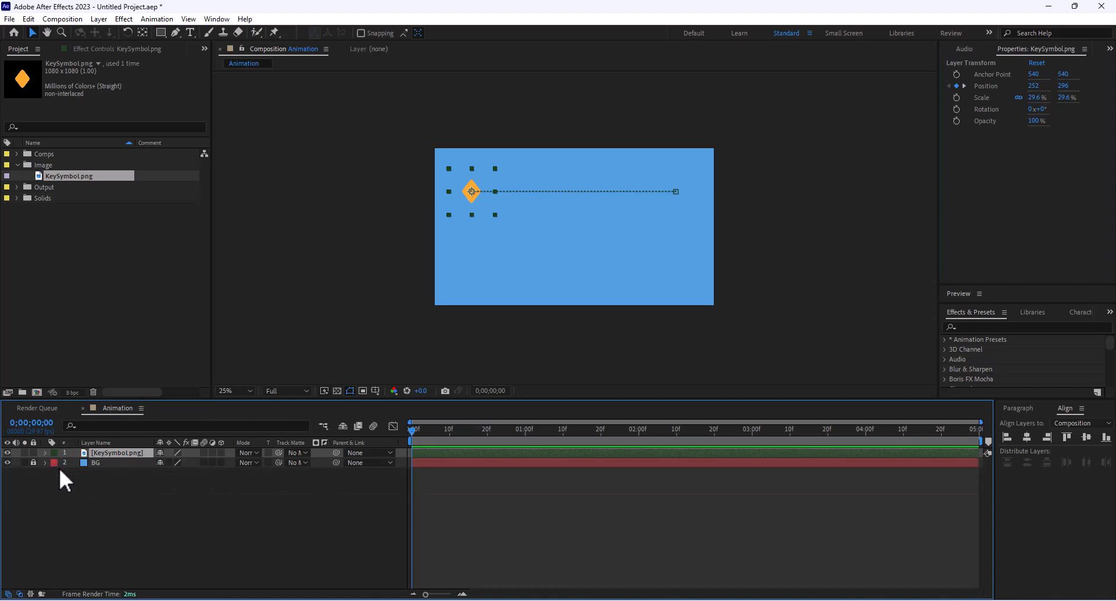
- Try a Scale animation up to 86.6% from the Properties panel, then undo it
left_click(954, 97)
left_click(956, 98)
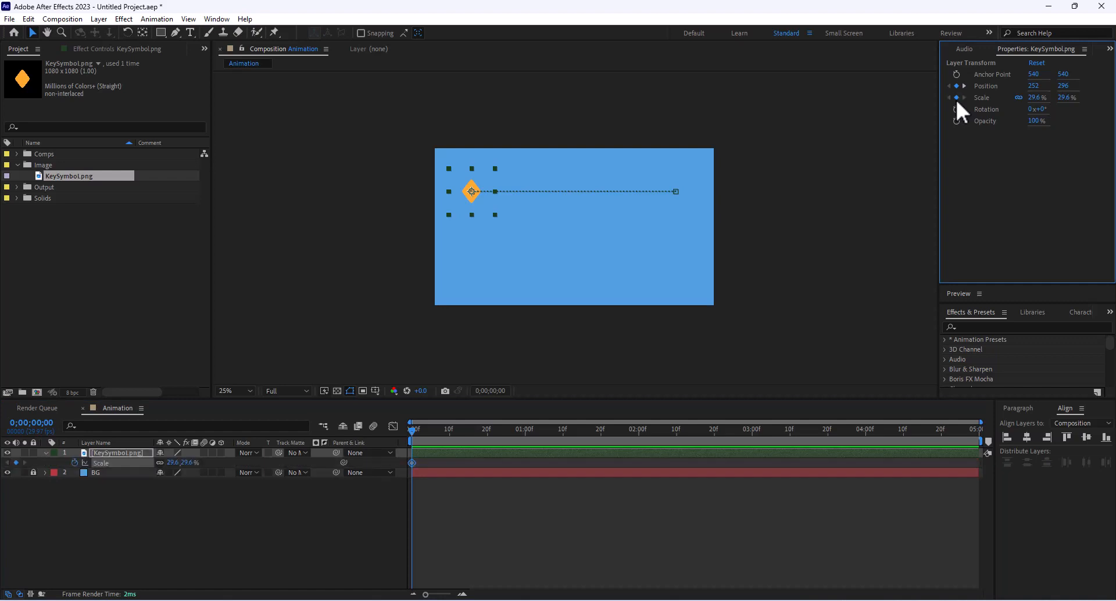
left_click_drag(437, 431, 695, 438)
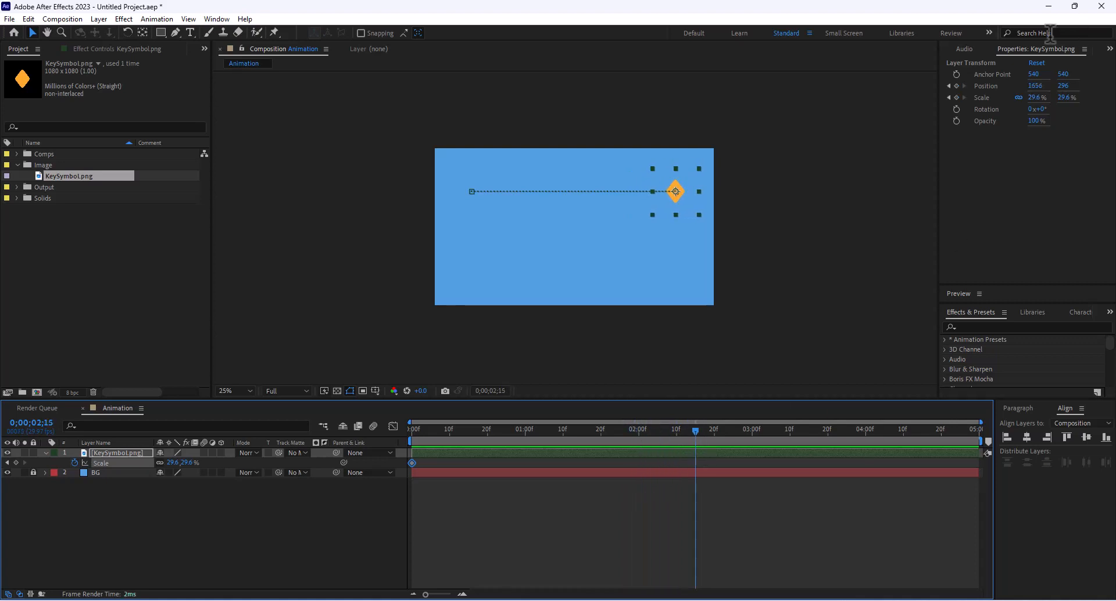
left_click_drag(1038, 106, 1072, 106)
left_click_drag(693, 438, 720, 430)
key("ctrl+z")
key("ctrl+z")
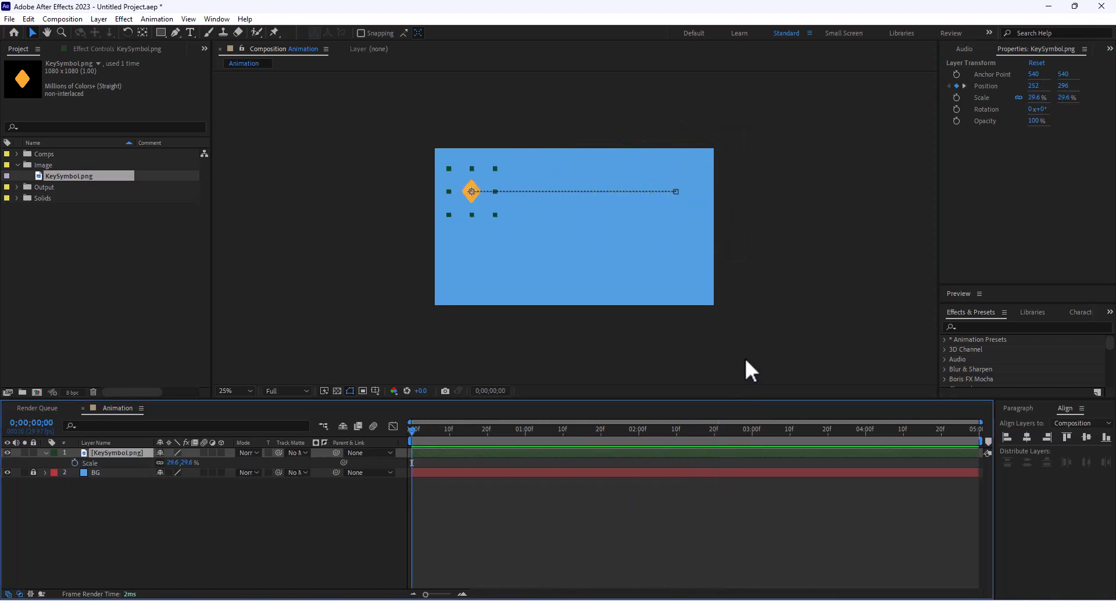
- Keyframe the diamond's Scale at 29.6% at frame 0 and 94.6% at 2;03
left_click(46, 453)
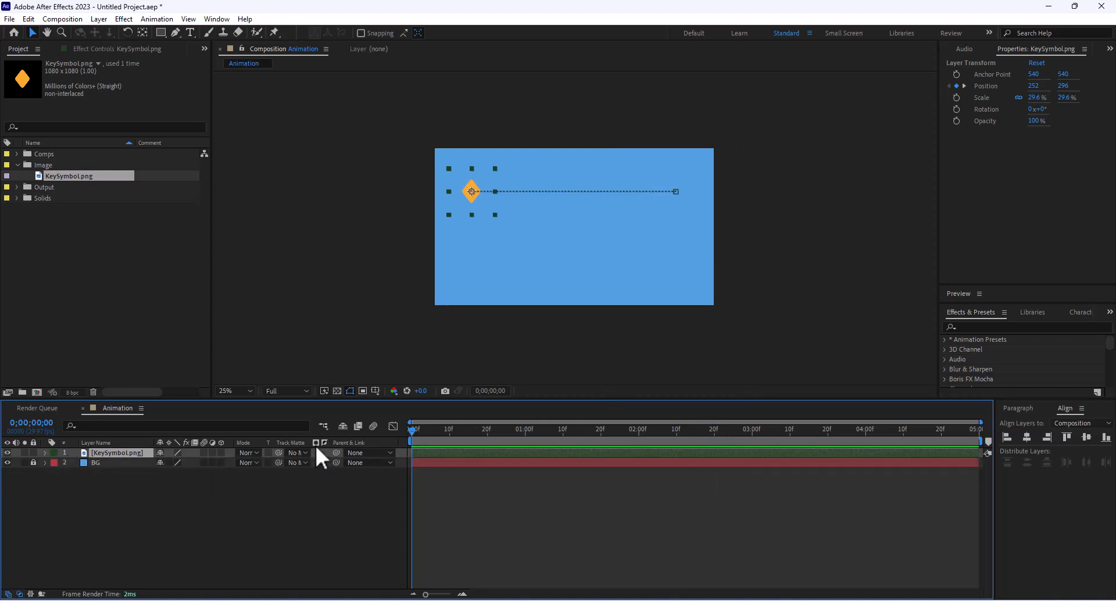
key("p")
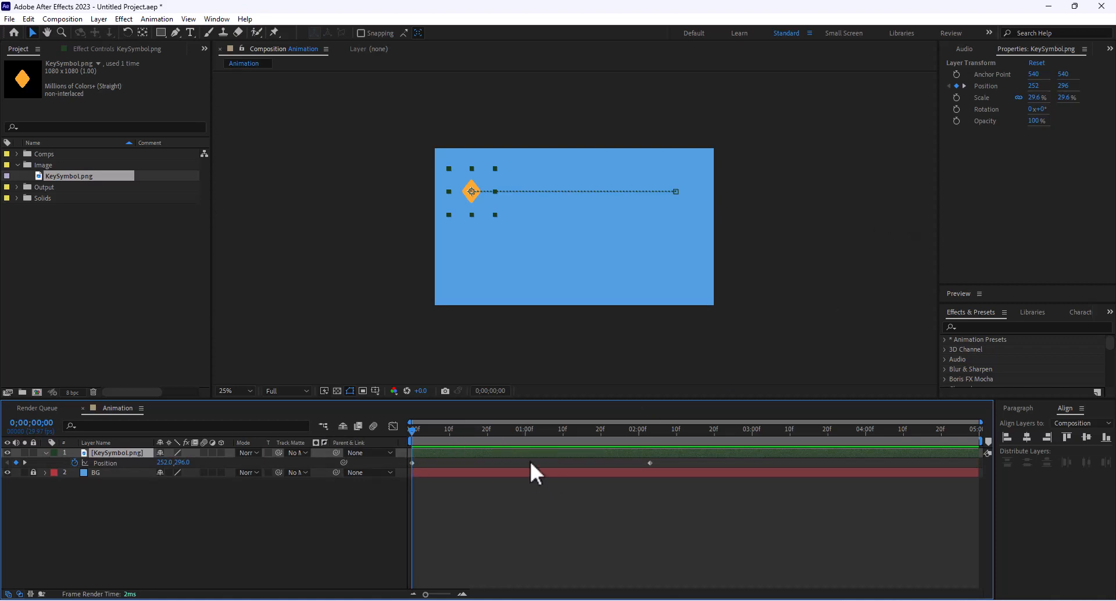
left_click(962, 99)
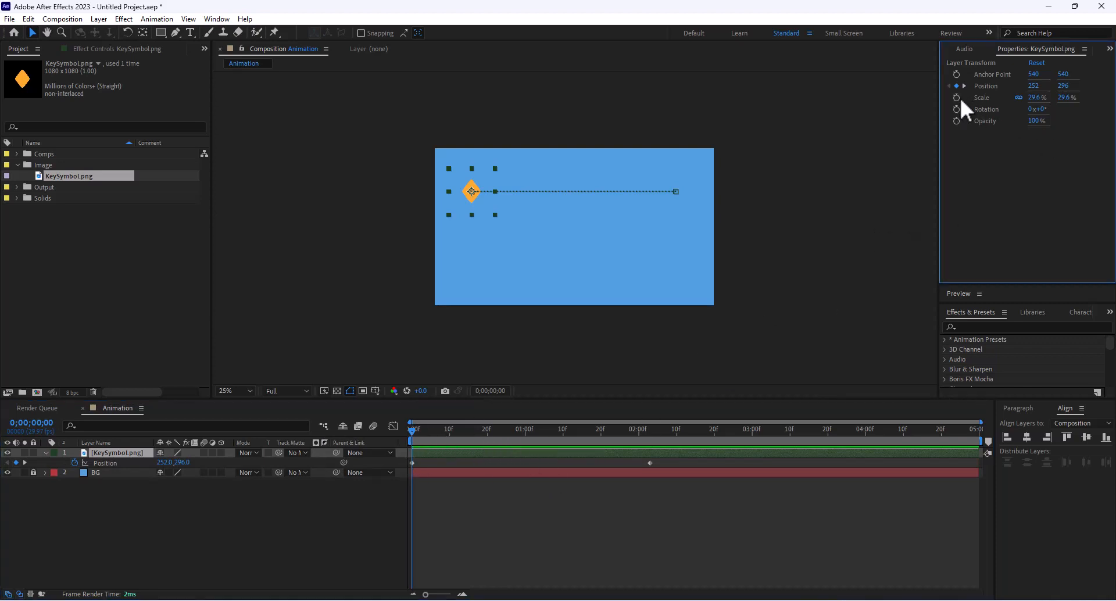
left_click(957, 97)
left_click_drag(420, 432, 661, 437)
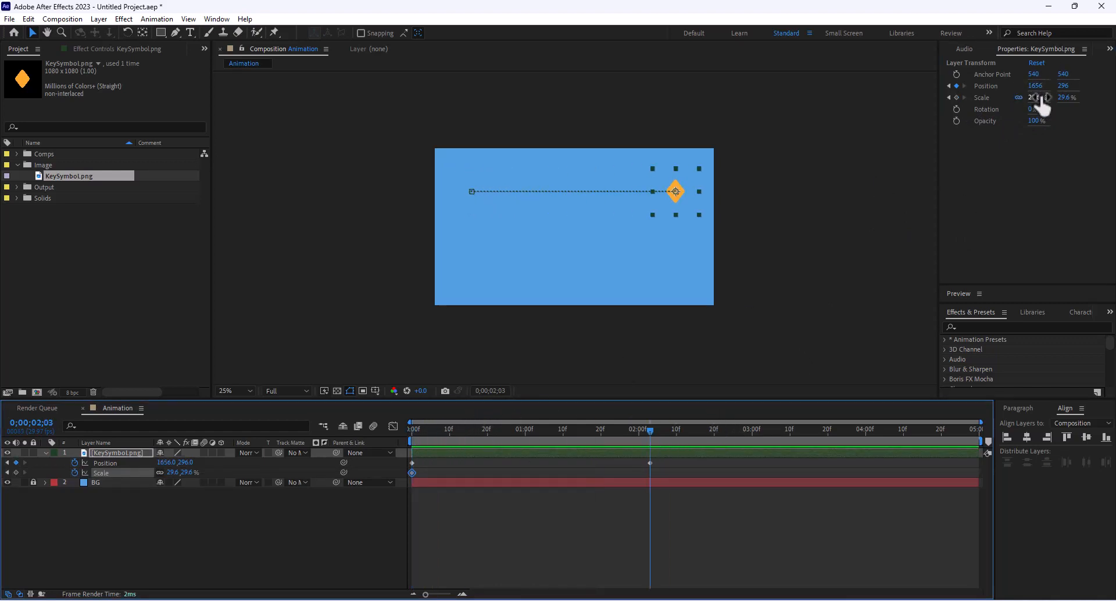
left_click_drag(1037, 98, 1075, 98)
- Preview the growing slide, return to the start, and select the KeySymbol.png layer
left_click_drag(668, 440, 409, 470)
key("space")
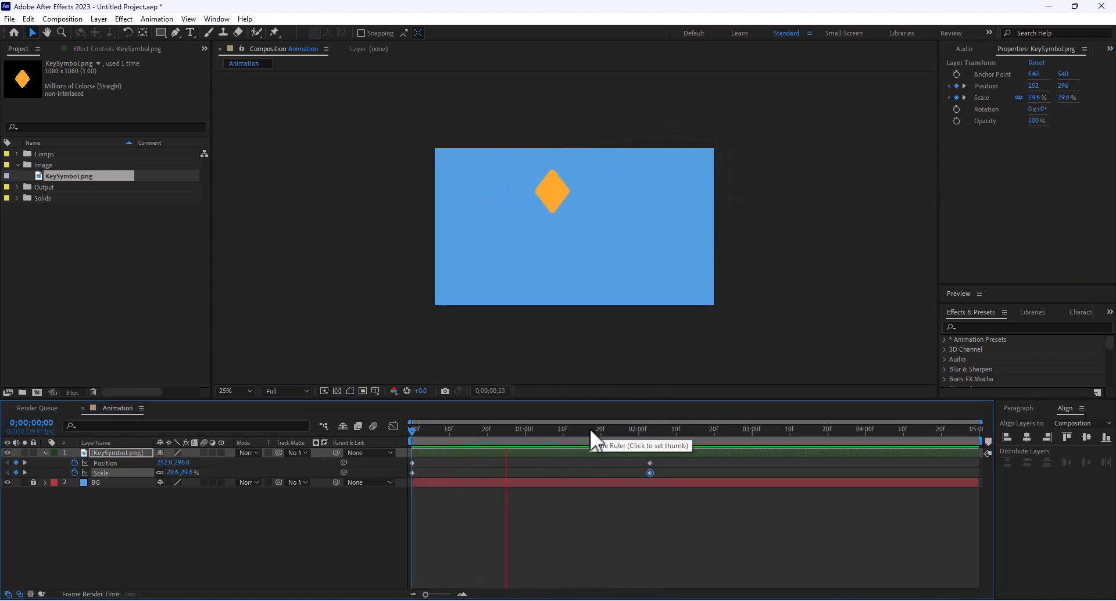
key("space")
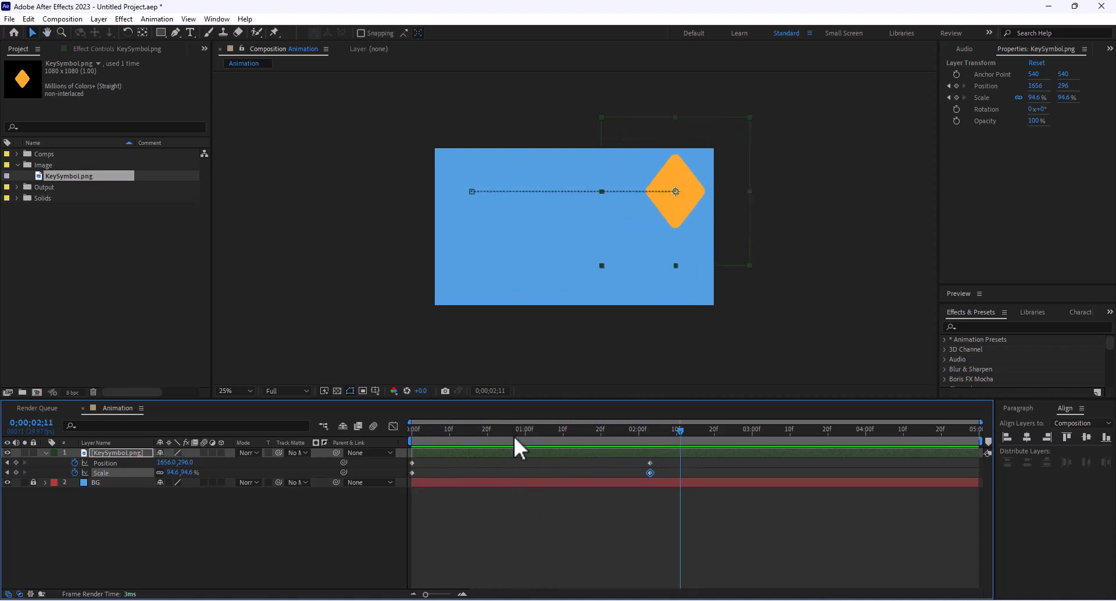
key("Home")
left_click(105, 455)
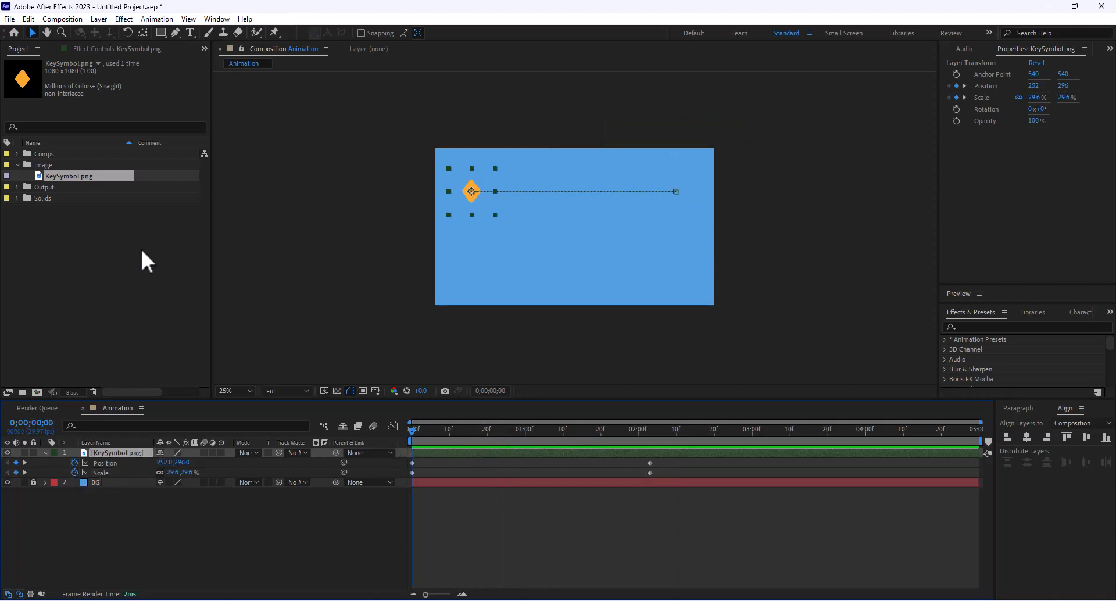
left_click(124, 19)
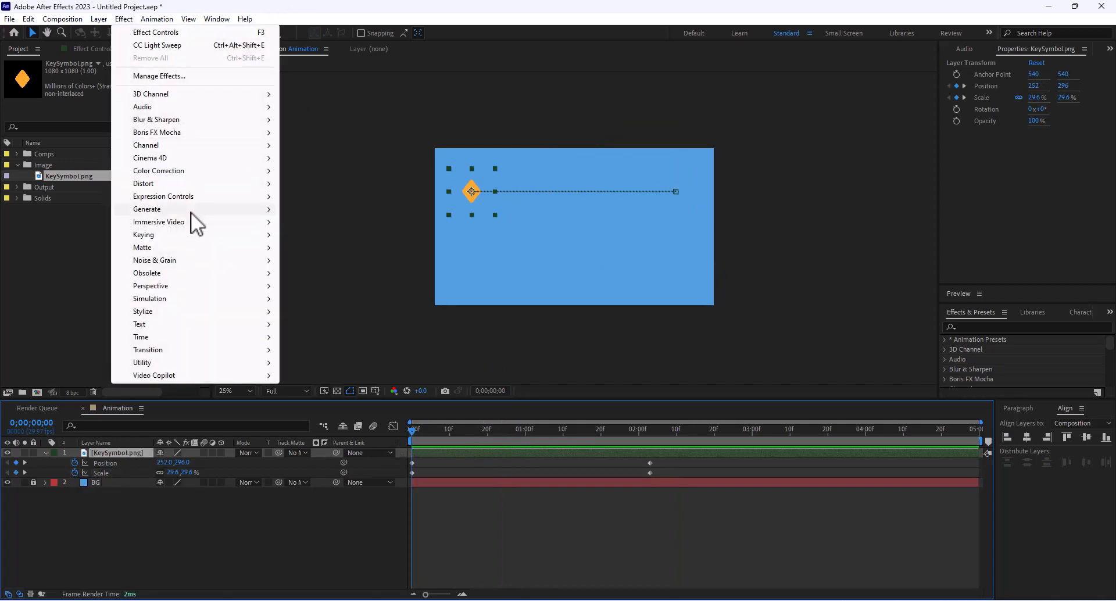
mouse_move(189, 170)
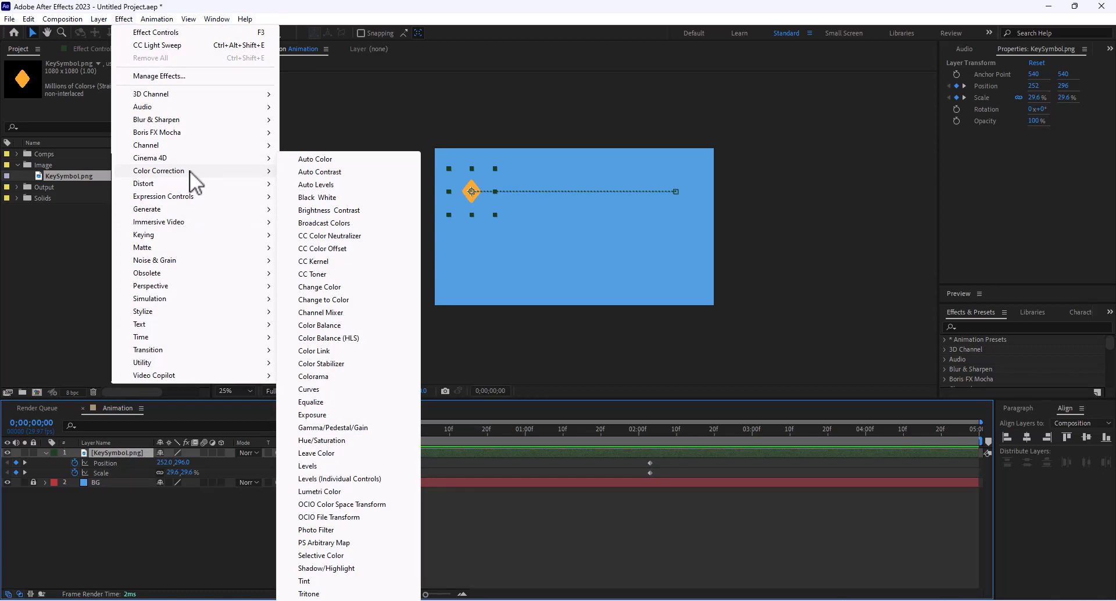
left_click(349, 440)
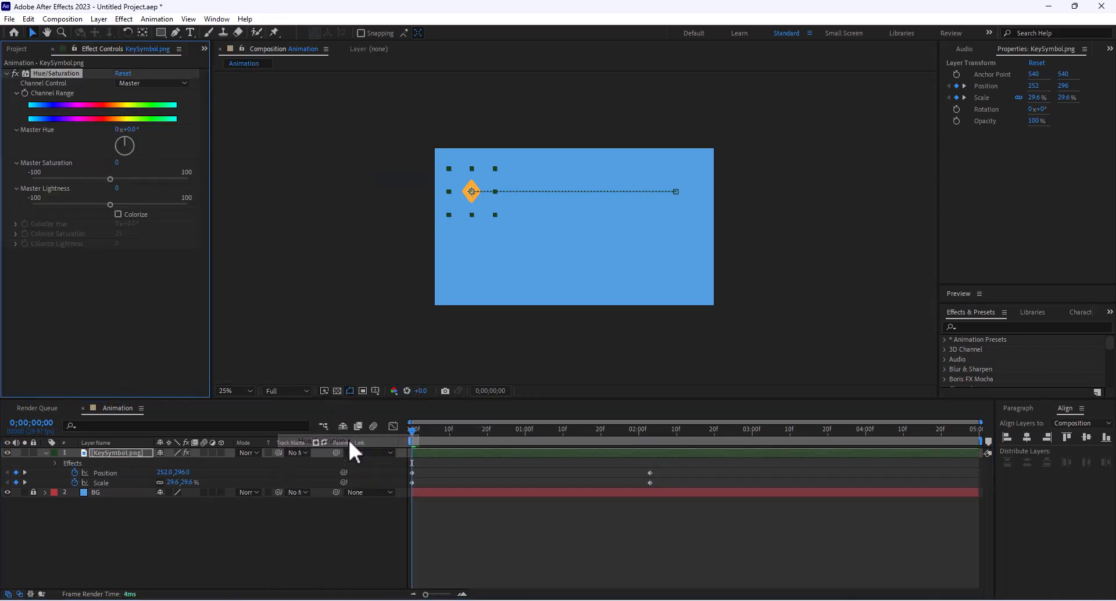
left_click(123, 212)
mouse_move(133, 225)
left_mouse_down()
mouse_move(168, 226)
mouse_move(137, 238)
left_mouse_up()
key("ctrl+z")
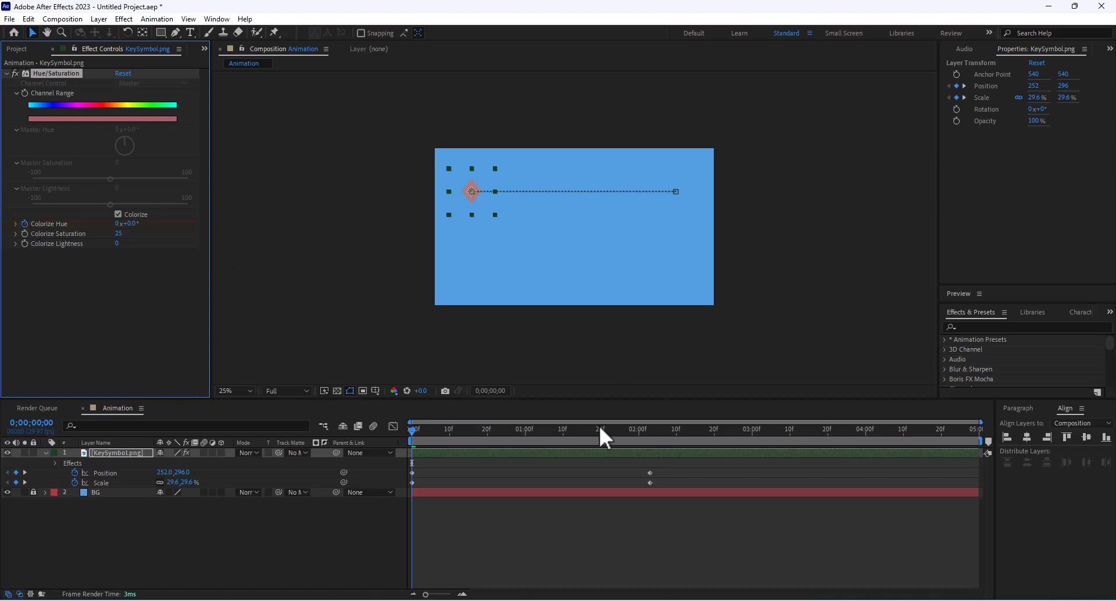
left_click_drag(412, 430, 651, 439)
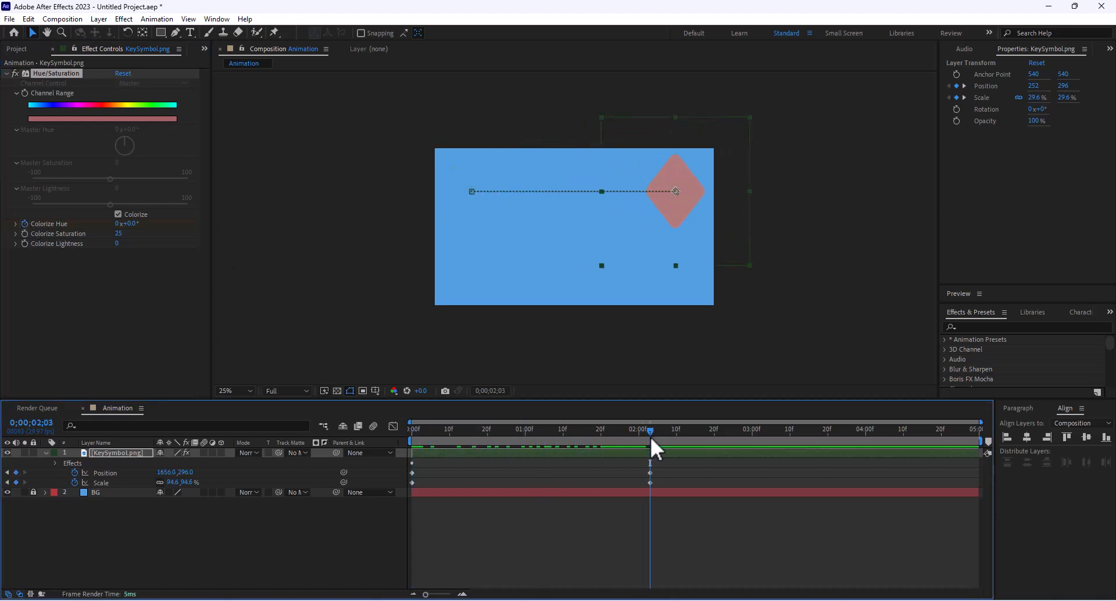
left_click_drag(128, 224, 348, 256)
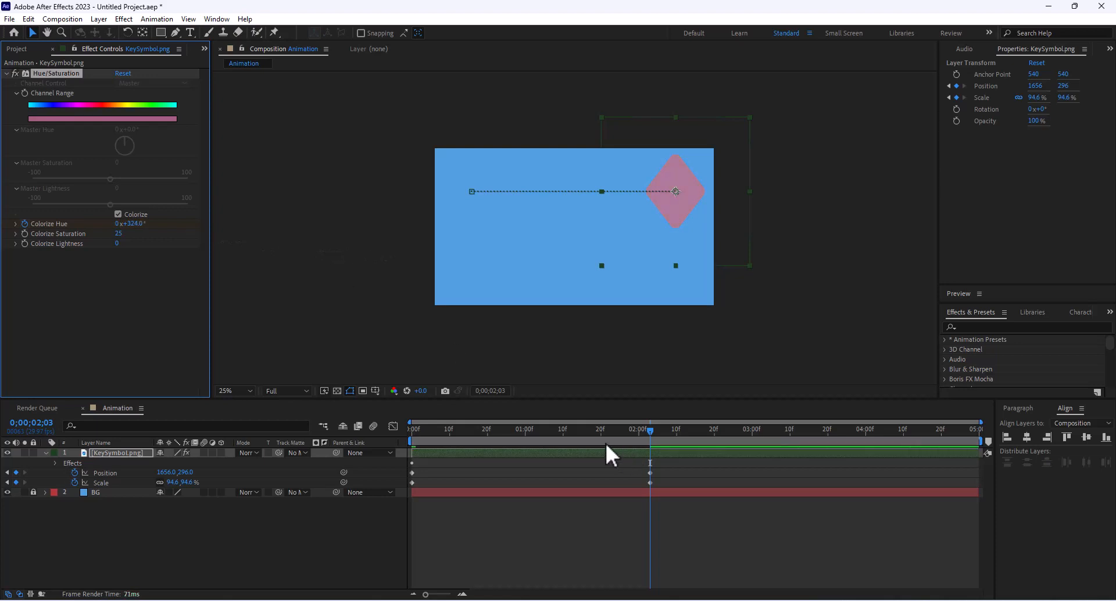
left_click(625, 432)
left_click_drag(619, 435, 650, 444)
key("u")
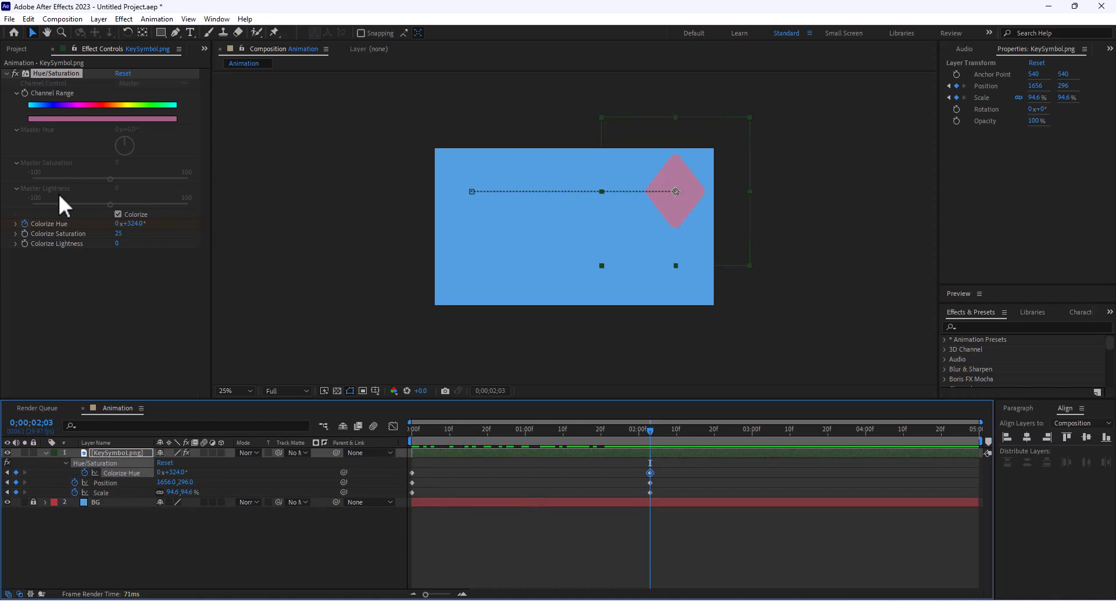
key("Home")
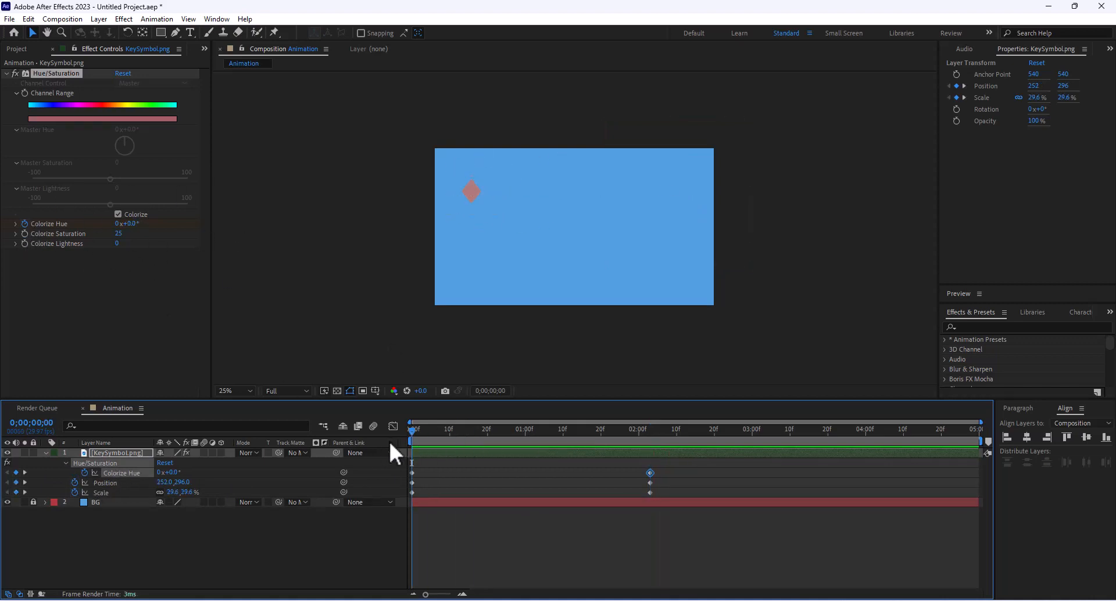
key("space")
key("space")
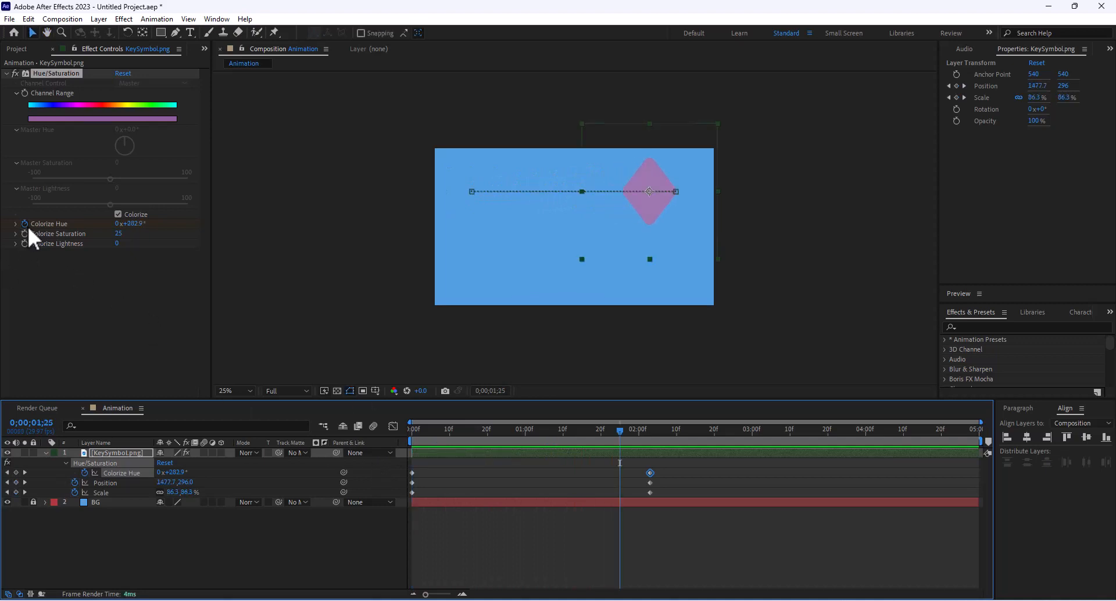
key("Delete")
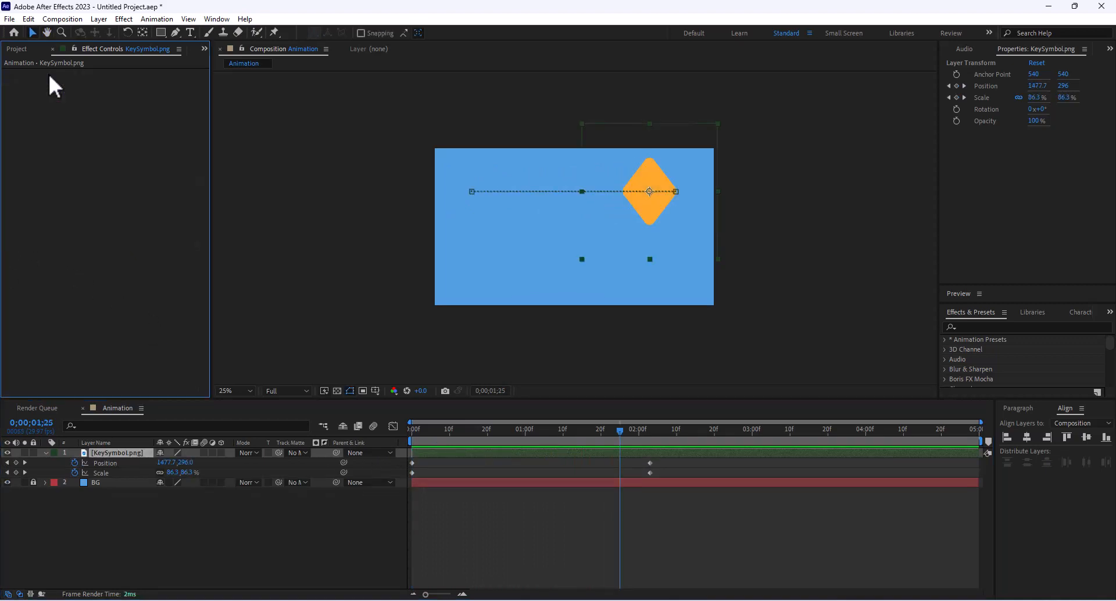
- Select the end Position and Scale keyframes, move them to 4 seconds, and preview the slower motion
left_click_drag(609, 458, 372, 450)
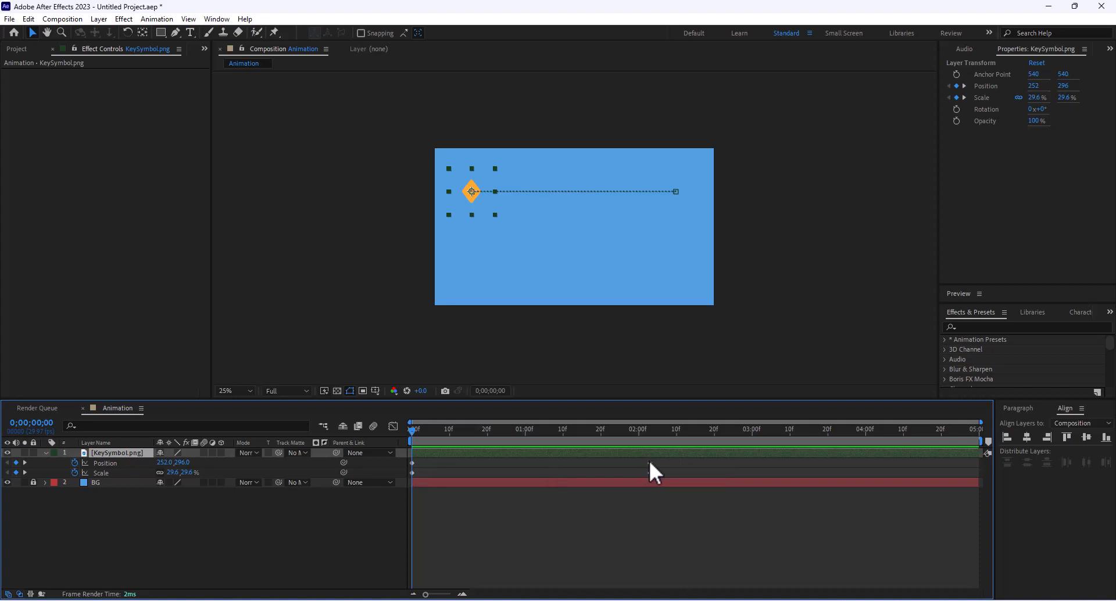
left_click_drag(640, 459, 688, 473)
left_click_drag(845, 479, 866, 473)
key("space")
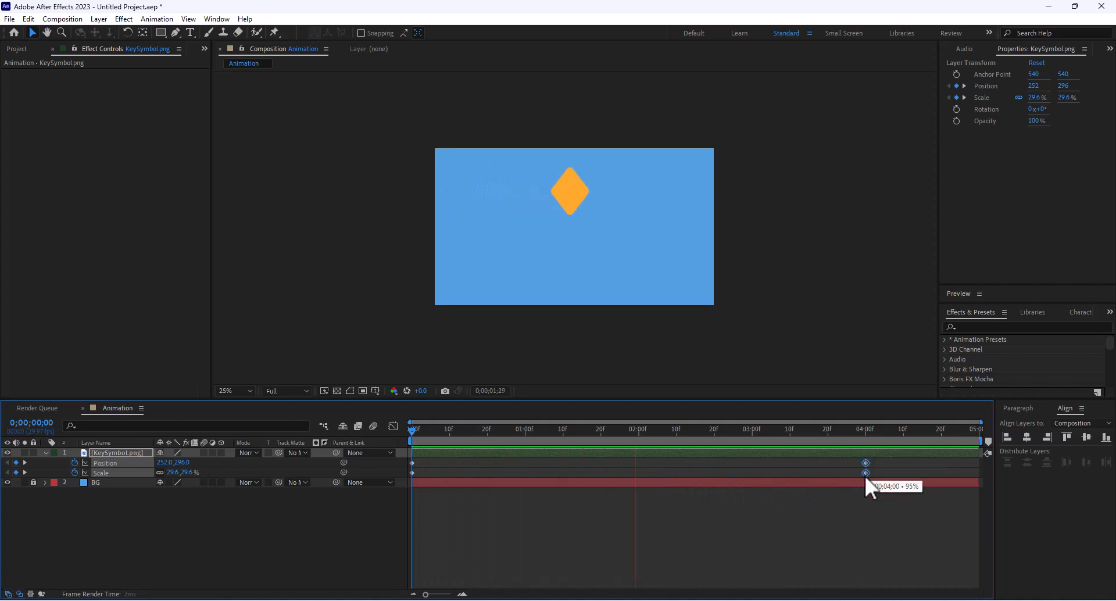
key("space")
- Move the end keyframes earlier to about frame 24 and preview the faster motion
left_click_drag(861, 472, 497, 489)
key("Home")
key("space")
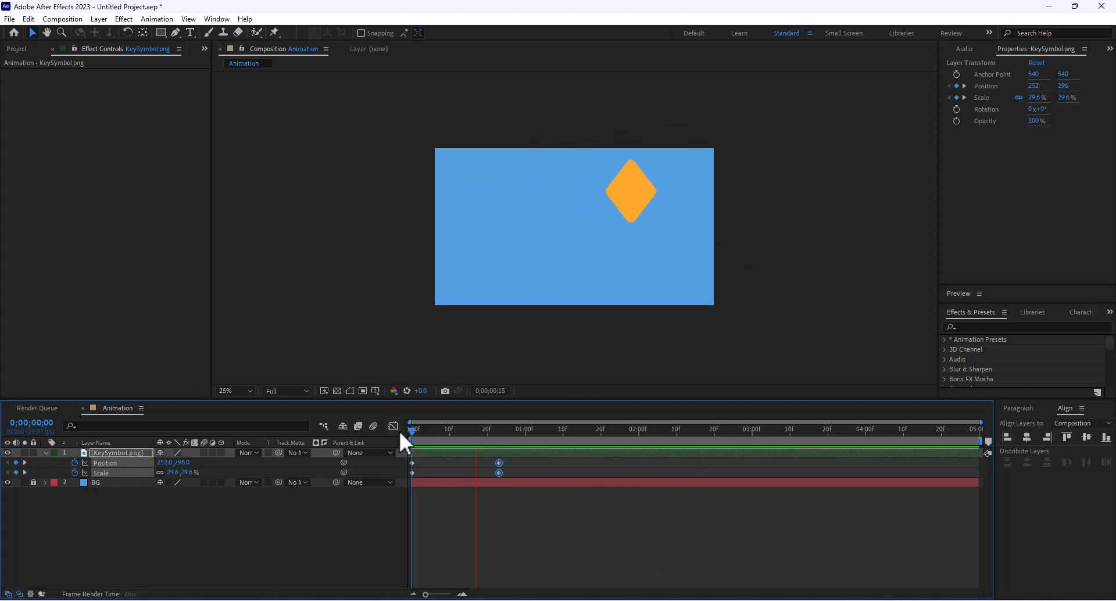
key("space")
- Try delaying the end Scale keyframe to about 1;01, preview it, then undo
left_click(533, 480)
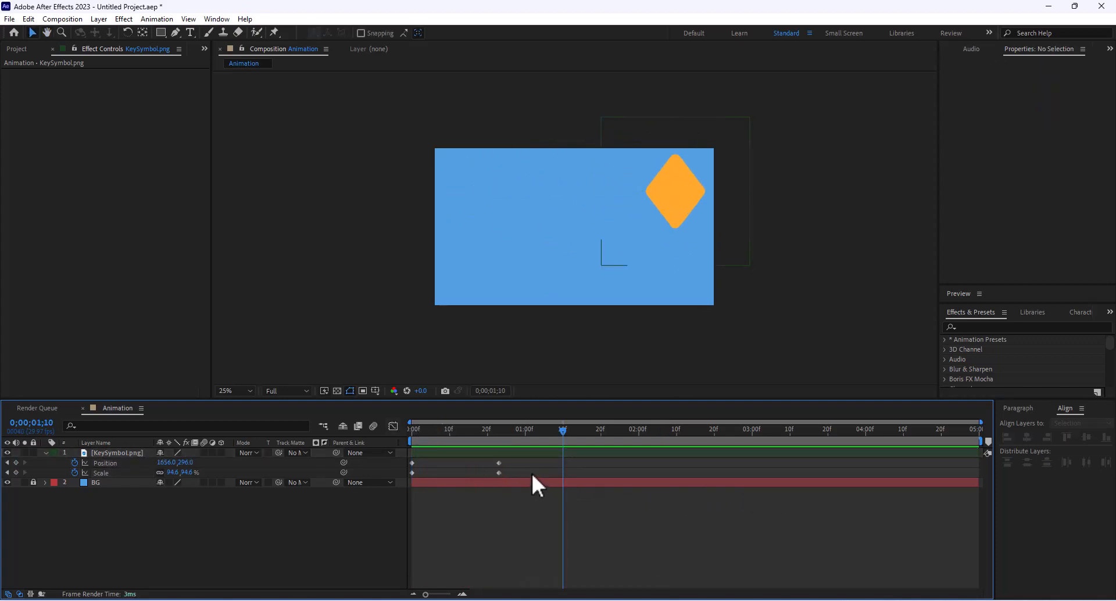
left_click_drag(498, 473, 532, 472)
left_click(440, 429)
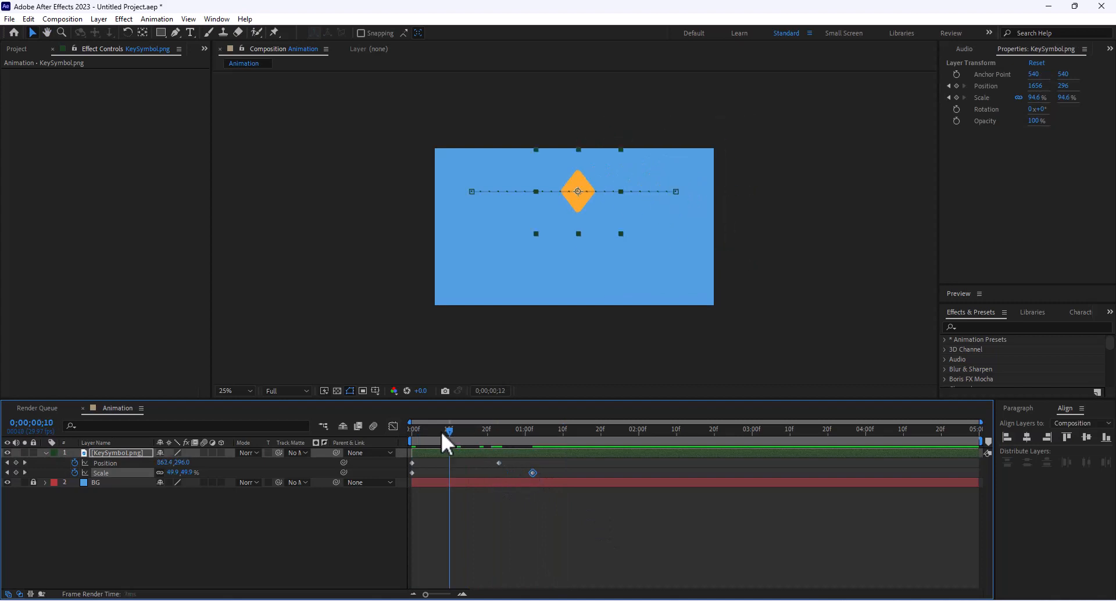
left_click(430, 430)
key("space")
key("space")
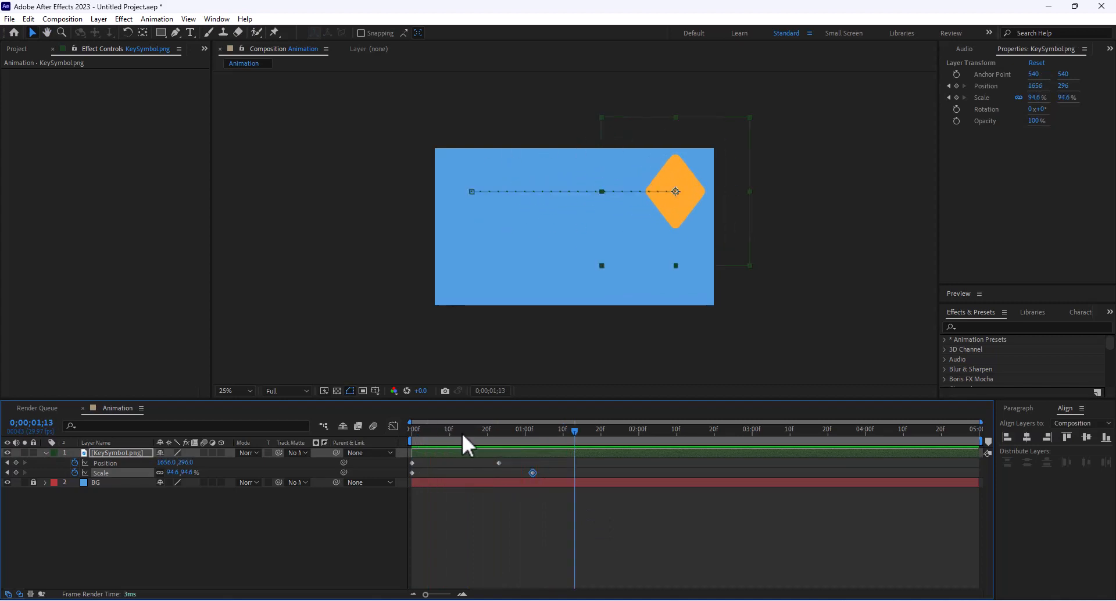
key("ctrl+z")
- Try shifting the start keyframes later and undo, then expand the layer's full Transform group
left_click_drag(409, 457, 643, 476)
left_click(448, 430)
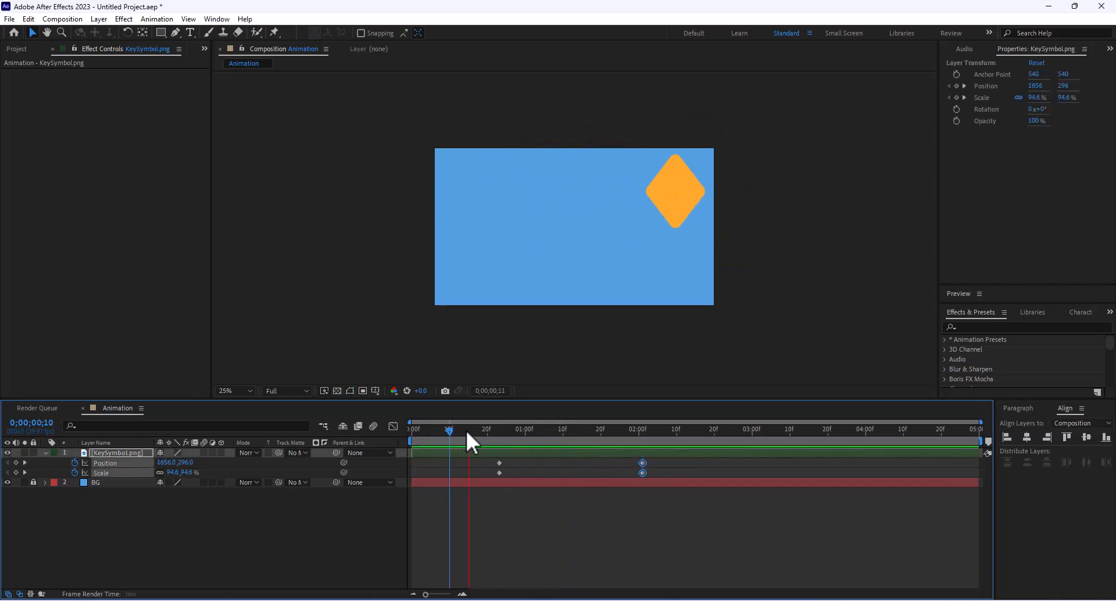
key("space")
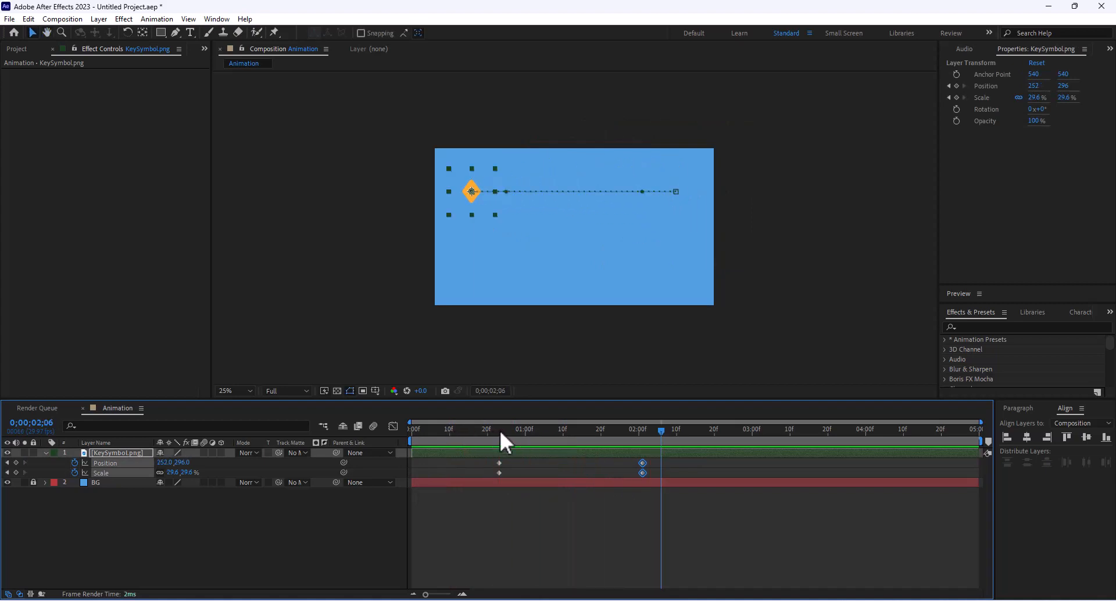
key("ctrl+z")
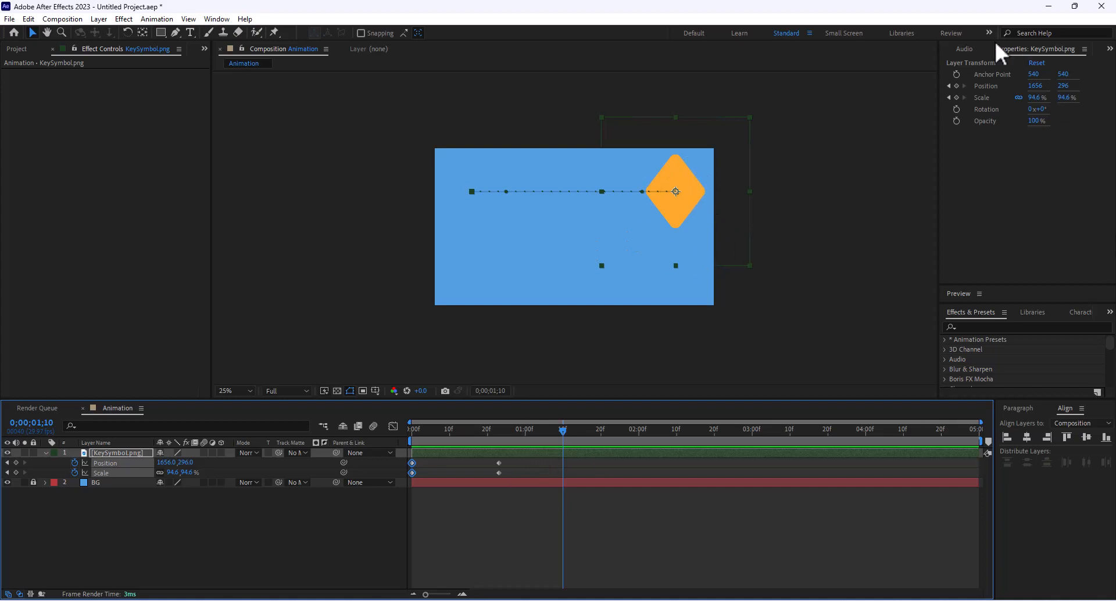
left_click(46, 453)
left_click(45, 453)
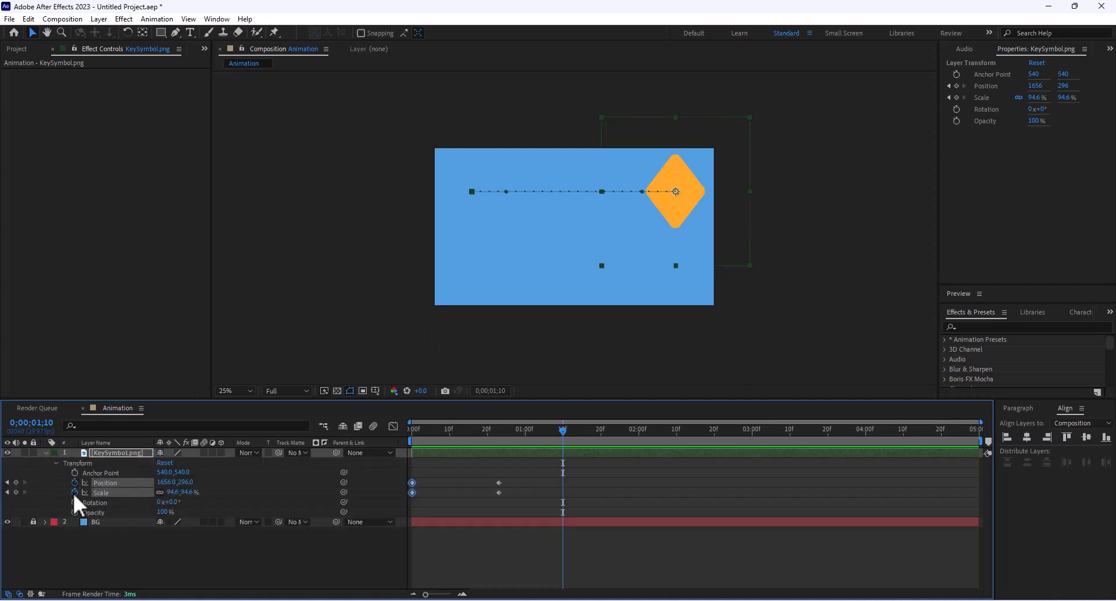